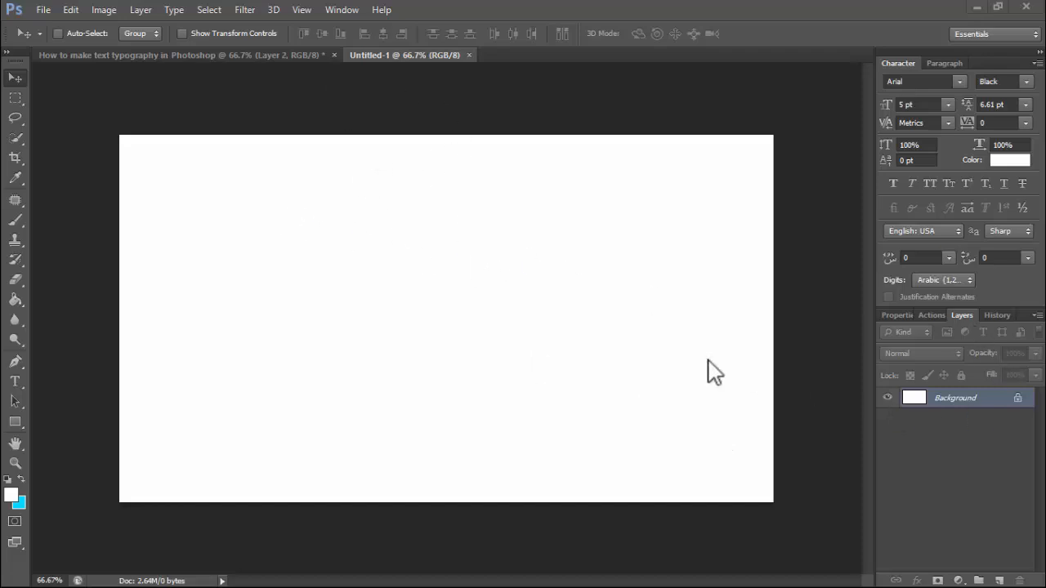
Duplicate the white Background layer and check the copy by toggling its visibility
left_click(683, 333)
left_click(888, 398)
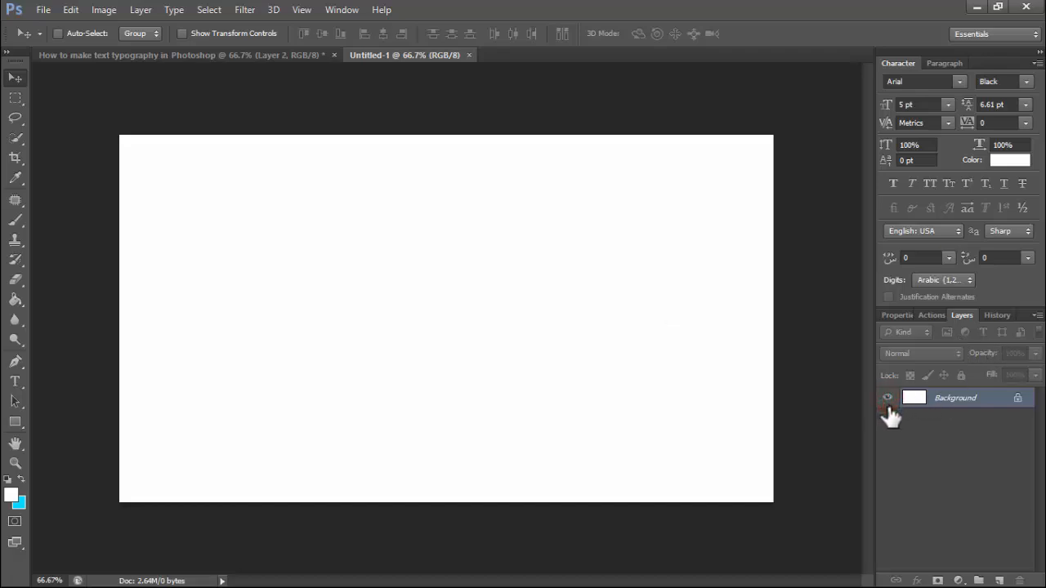
key("ctrl+j")
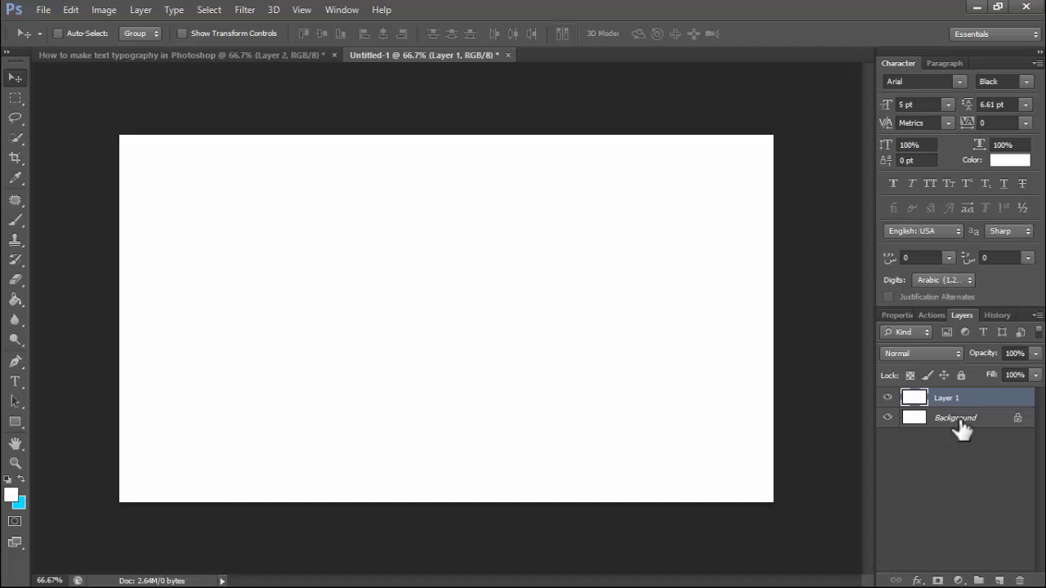
left_click(888, 398)
left_click(889, 398)
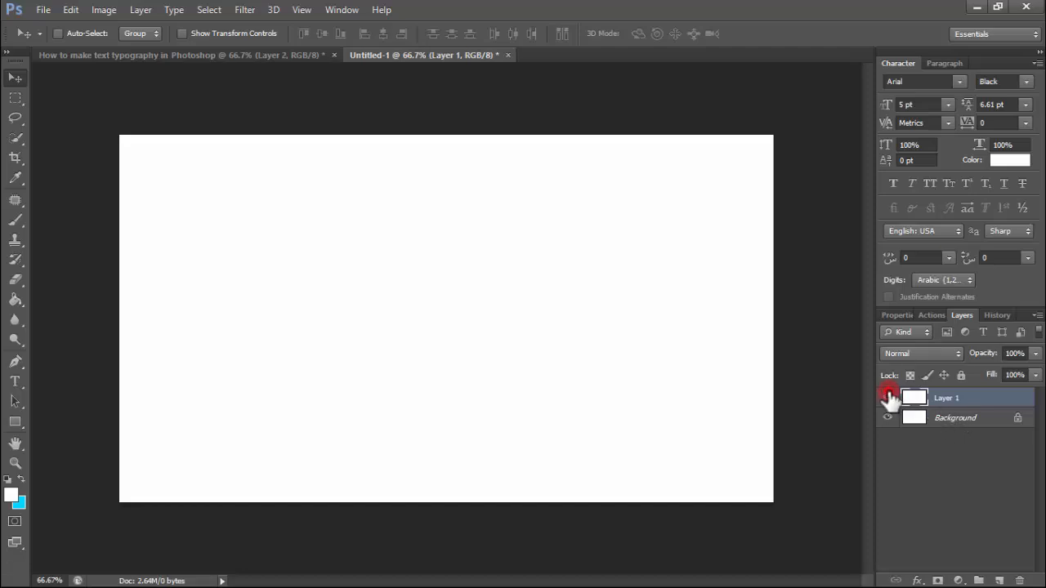
Add a Solid Color fill layer in near-black #161515 above the duplicated layer
left_click(960, 580)
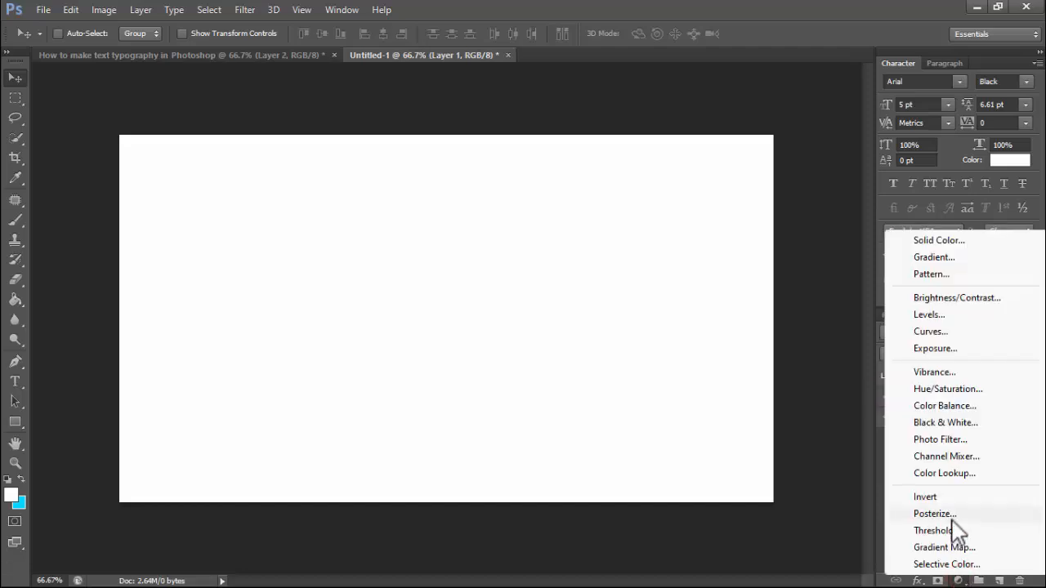
left_click(941, 242)
mouse_move(649, 509)
left_mouse_down()
mouse_move(621, 565)
mouse_move(626, 525)
mouse_move(620, 536)
left_mouse_up()
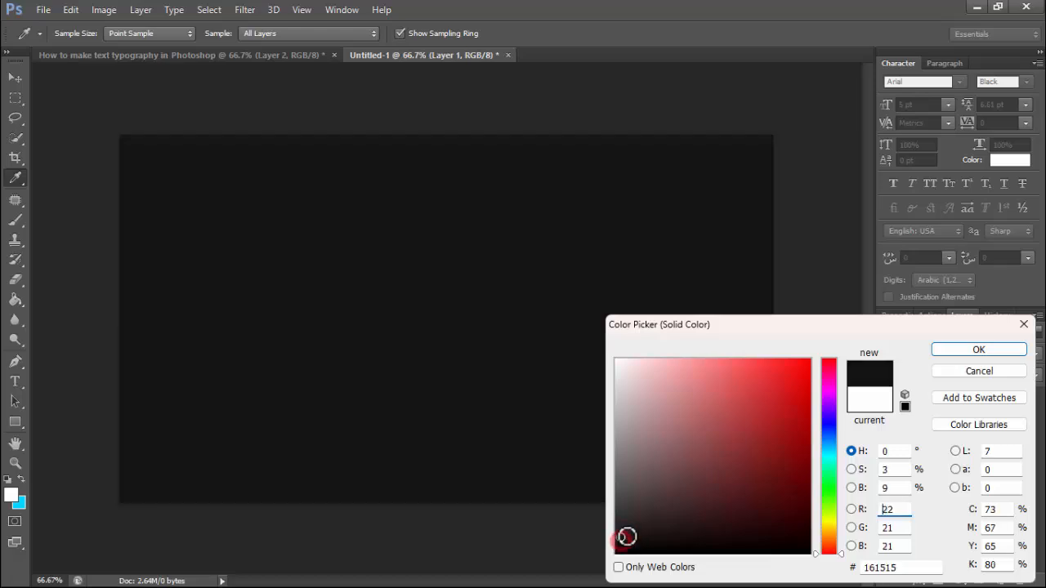
left_click(984, 349)
Add an empty layer and set the Horizontal Type Tool to Arial, Black style, with white as the text colour
left_click(1001, 580)
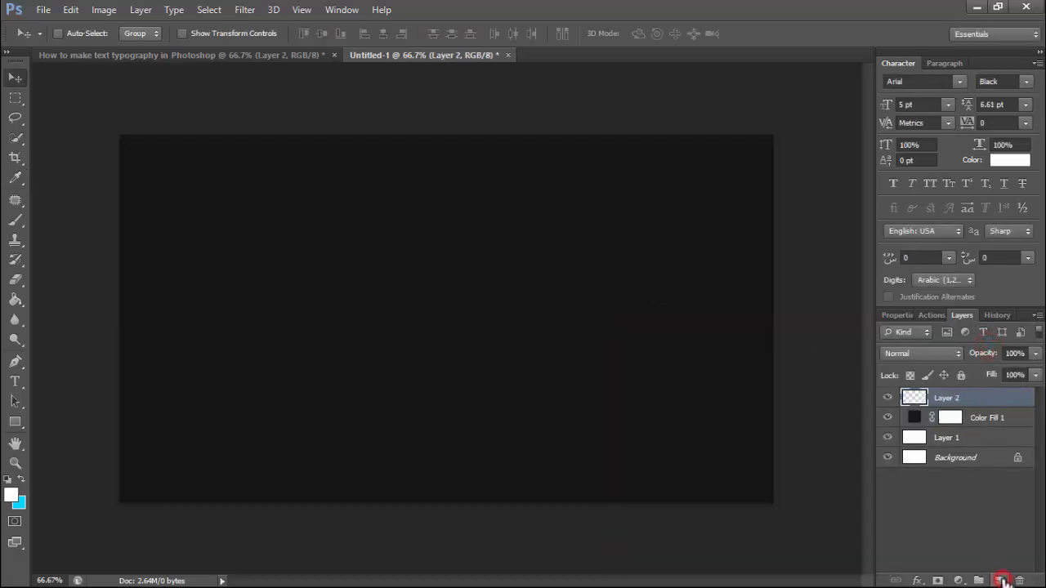
left_click(13, 380)
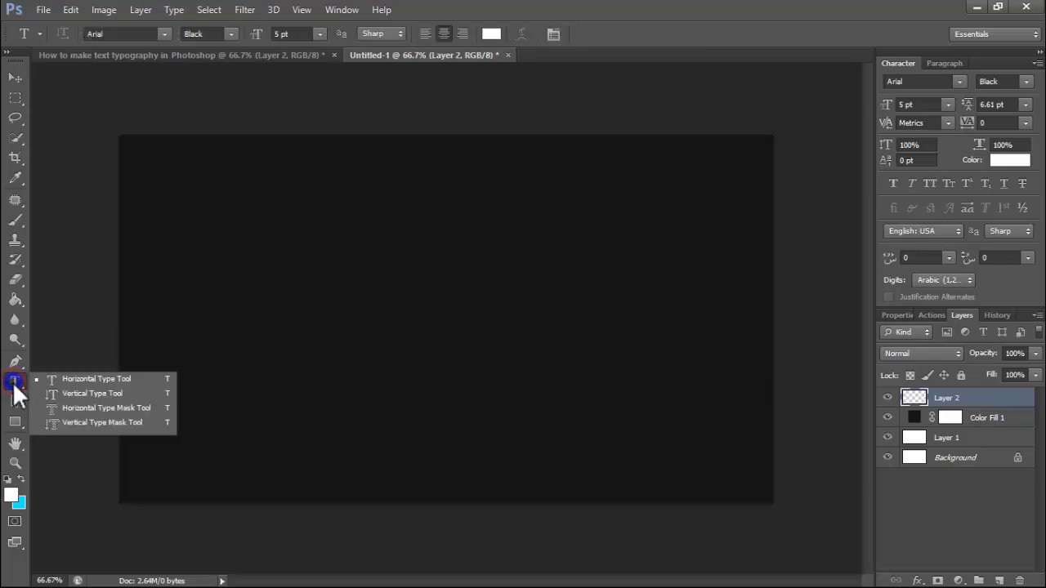
left_click(87, 379)
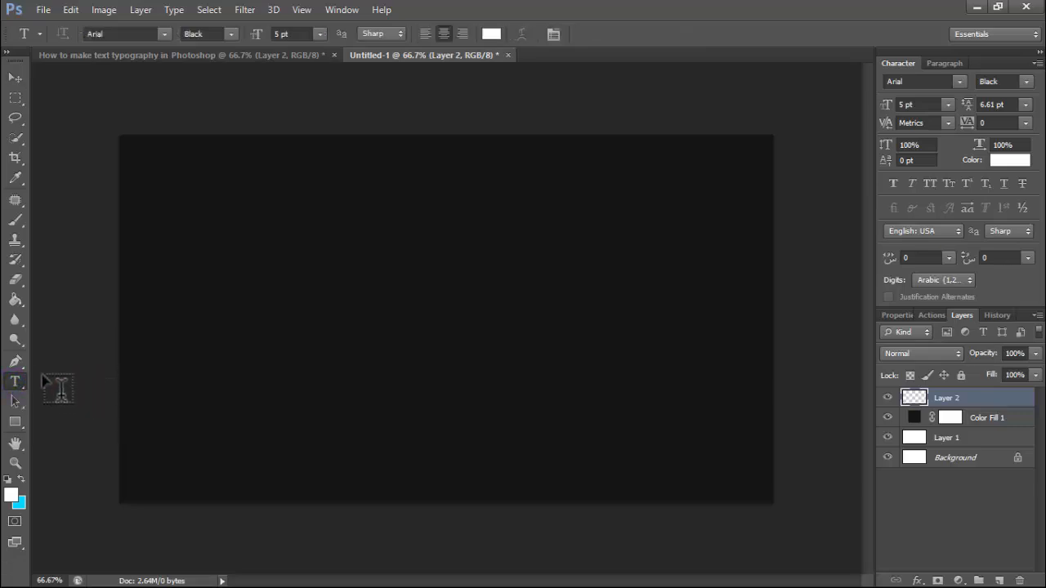
left_click(13, 381)
left_click(68, 380)
left_click(164, 34)
left_click(137, 49)
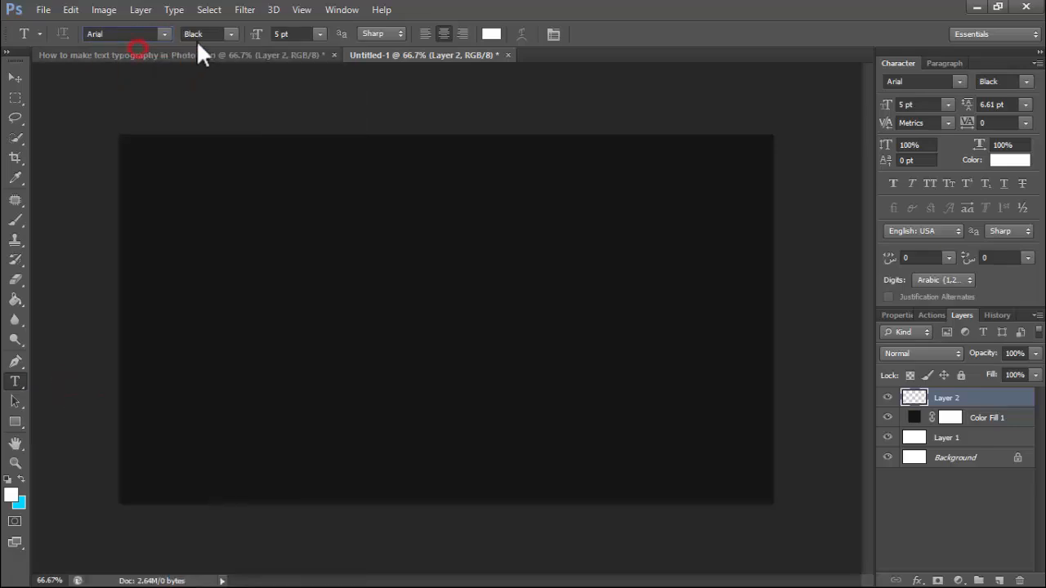
left_click(234, 33)
left_click(224, 150)
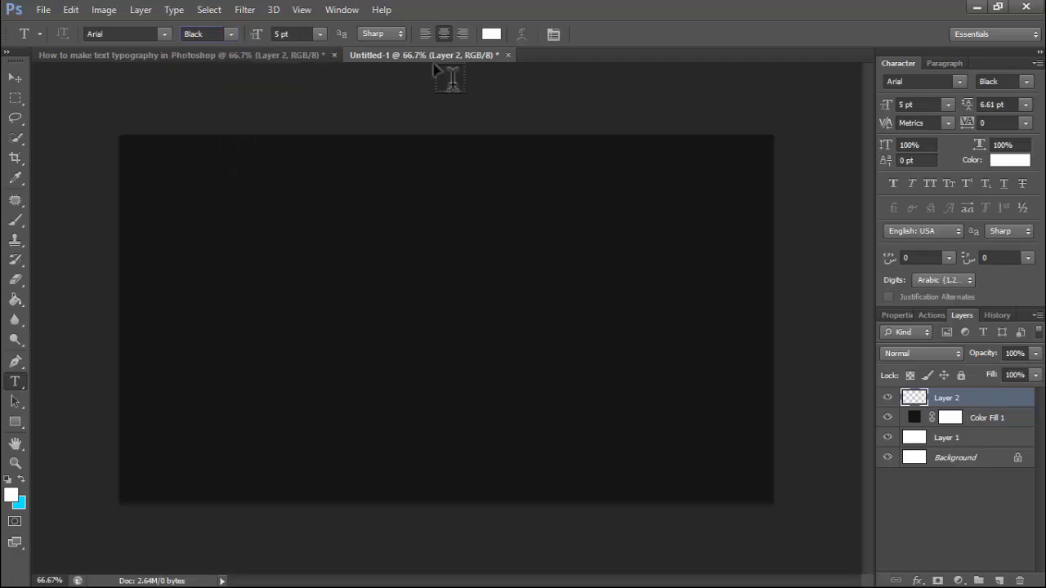
left_click(490, 34)
Enter the text TYPOGRAPHY on the dark canvas and commit it as a text layer
left_click(278, 268)
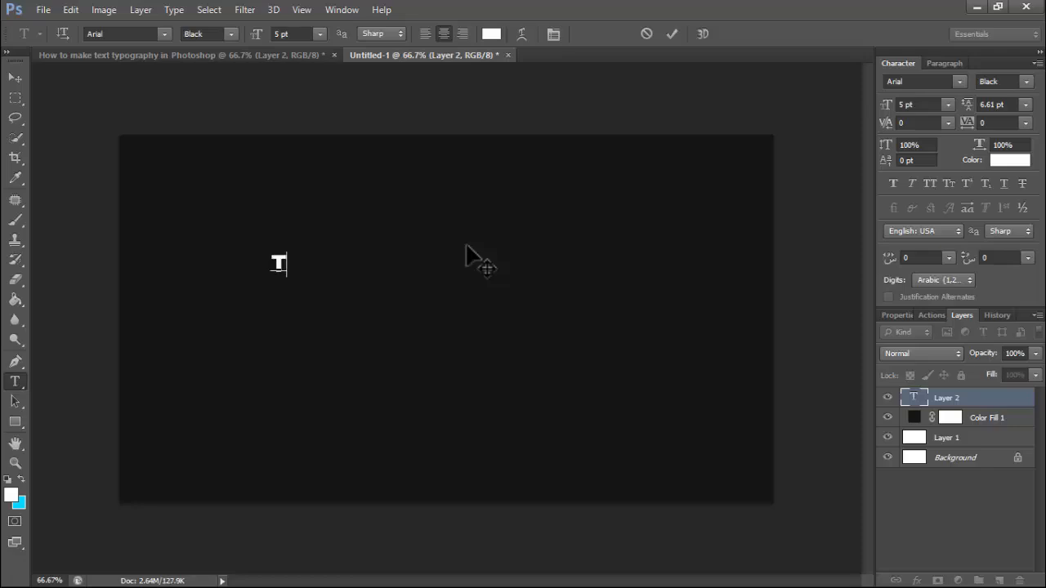
type("TYPO")
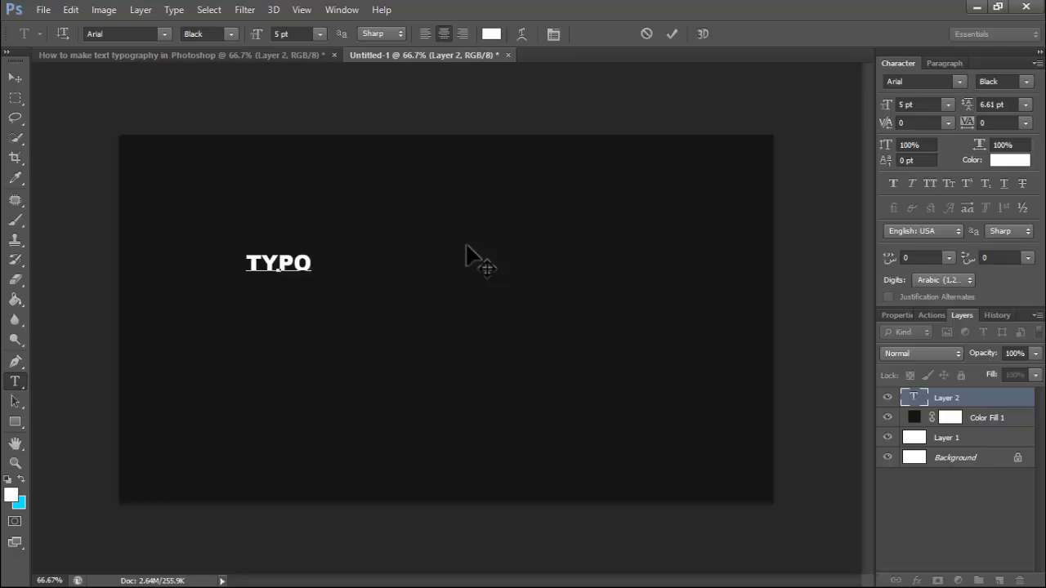
type("GRA")
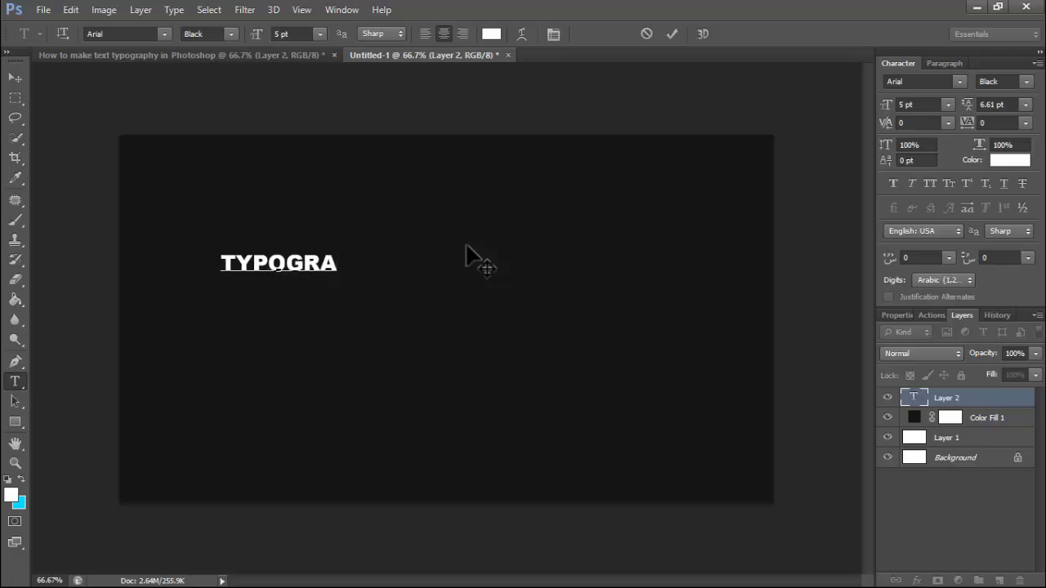
type("PHY")
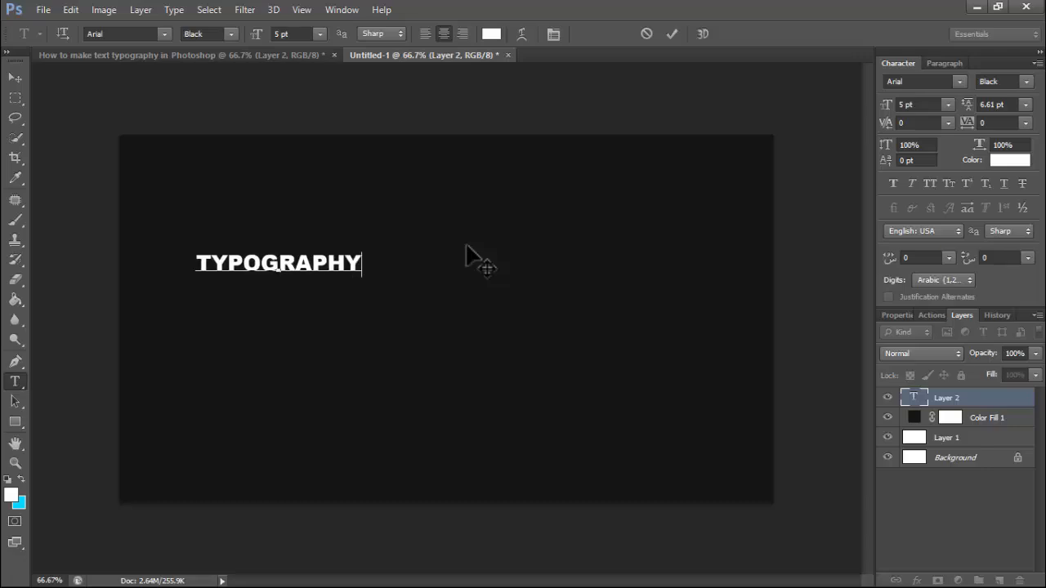
left_click(958, 402)
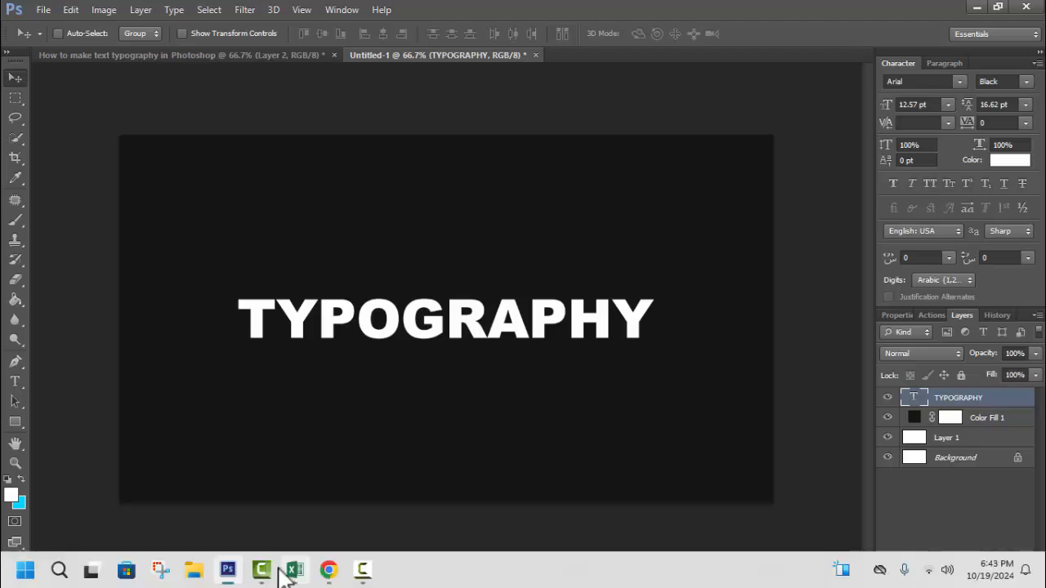
Switch to Chrome, browse the YouTube results for Photoshop text typography as design references, and return to Photoshop
left_click(331, 570)
left_click(167, 14)
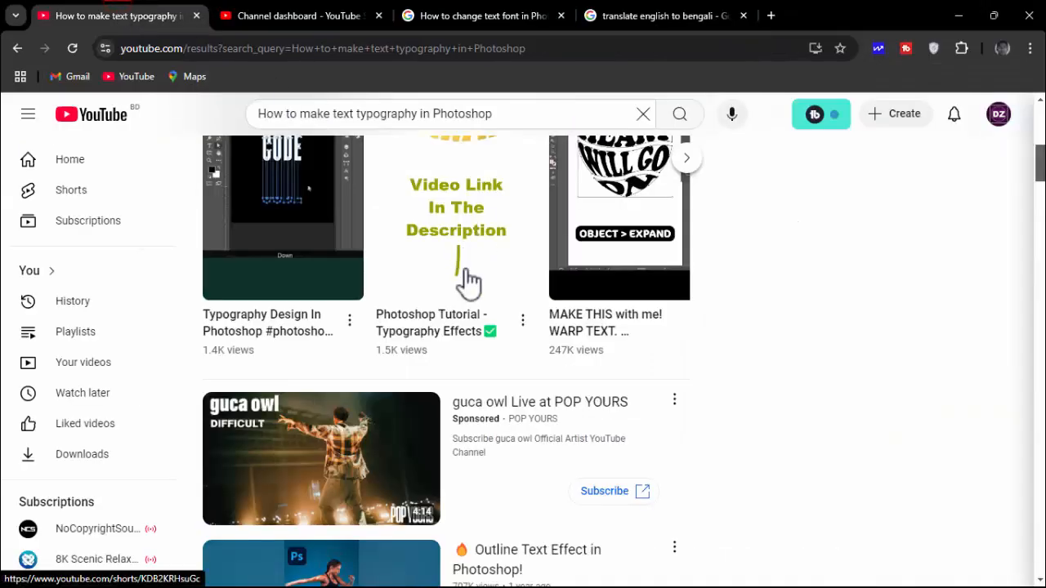
scroll(467, 280, "down", 3)
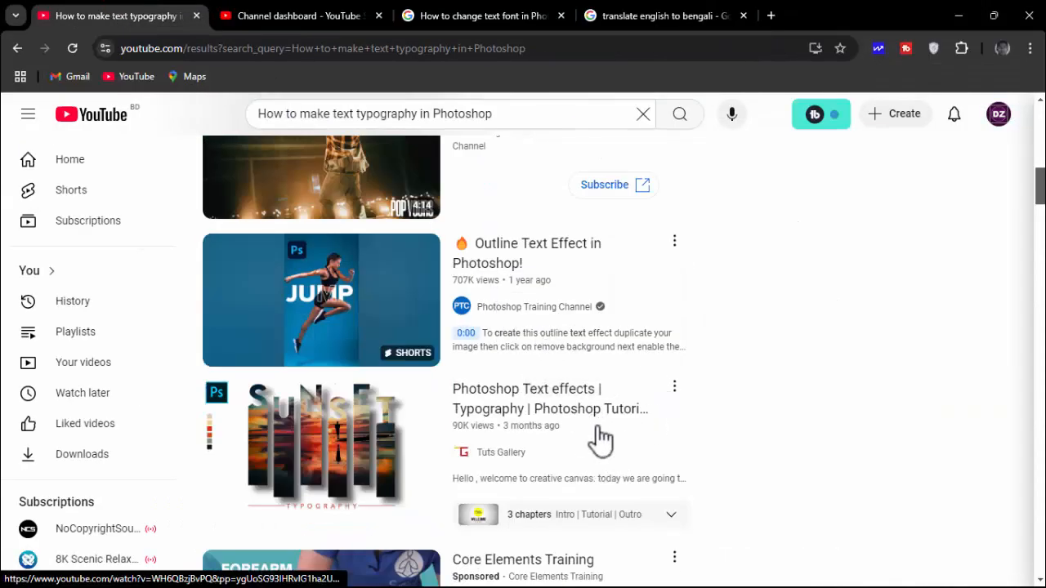
scroll(601, 433, "down", 5)
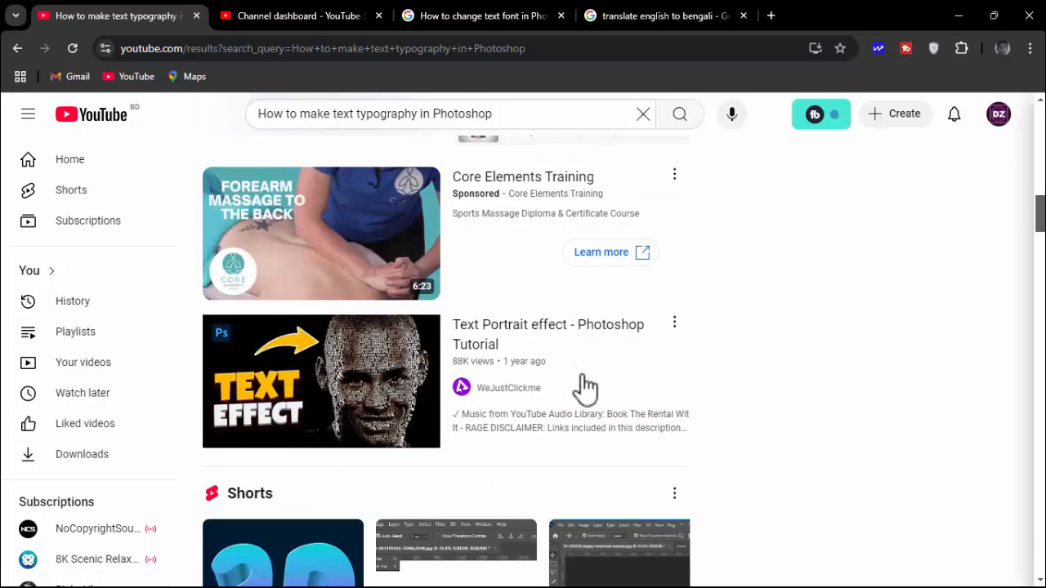
scroll(586, 388, "up", 3)
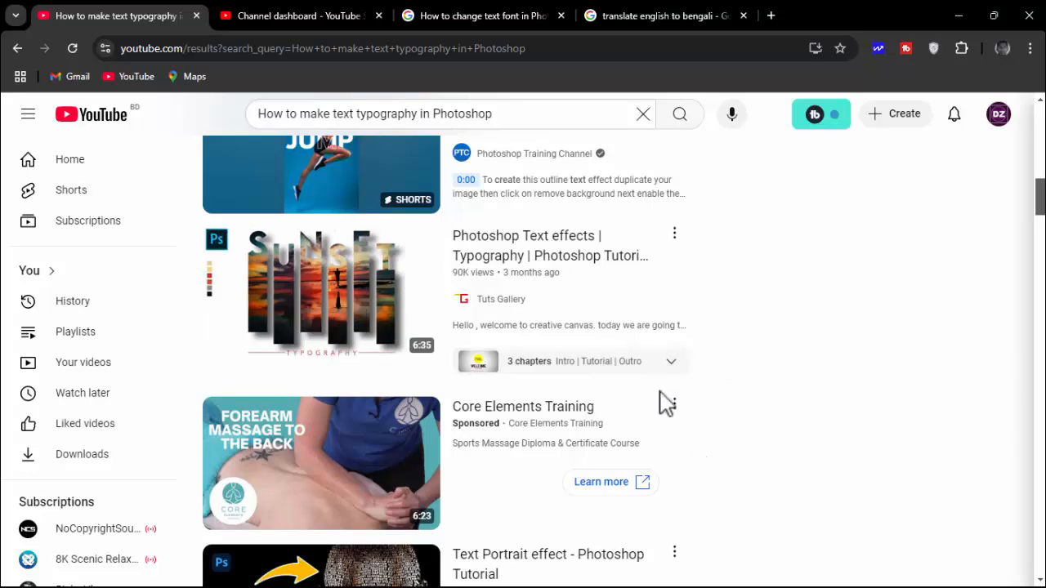
scroll(658, 393, "down", 4)
scroll(647, 384, "down", 10)
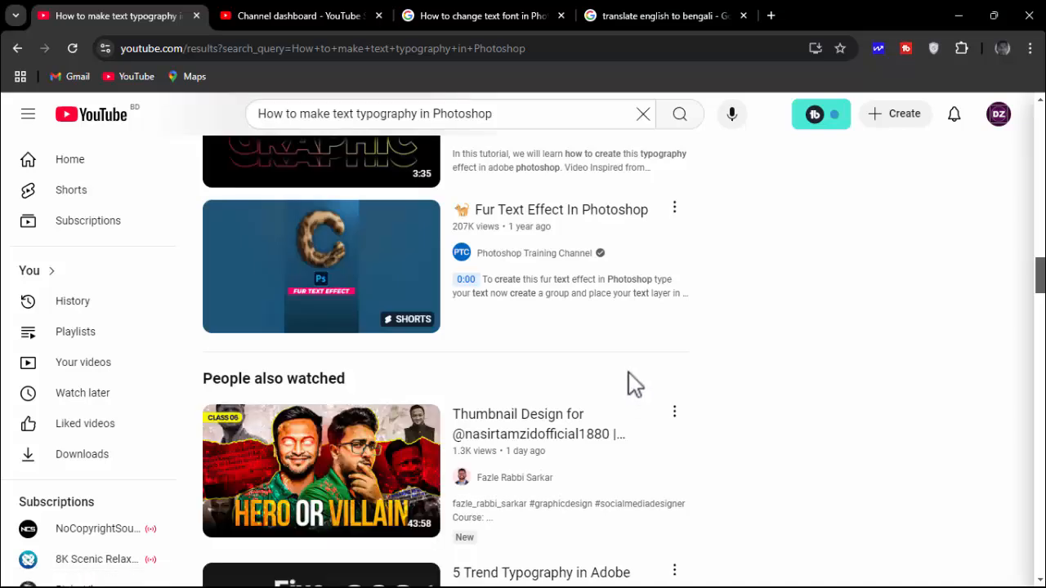
scroll(629, 372, "down", 3)
scroll(628, 374, "up", 3)
scroll(630, 380, "up", 2)
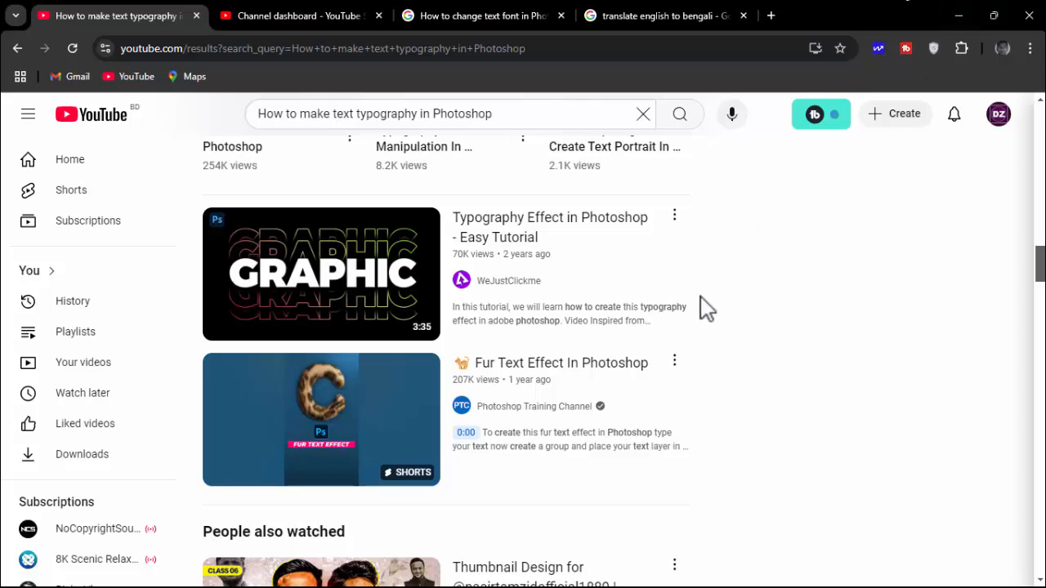
scroll(642, 320, "down", 7)
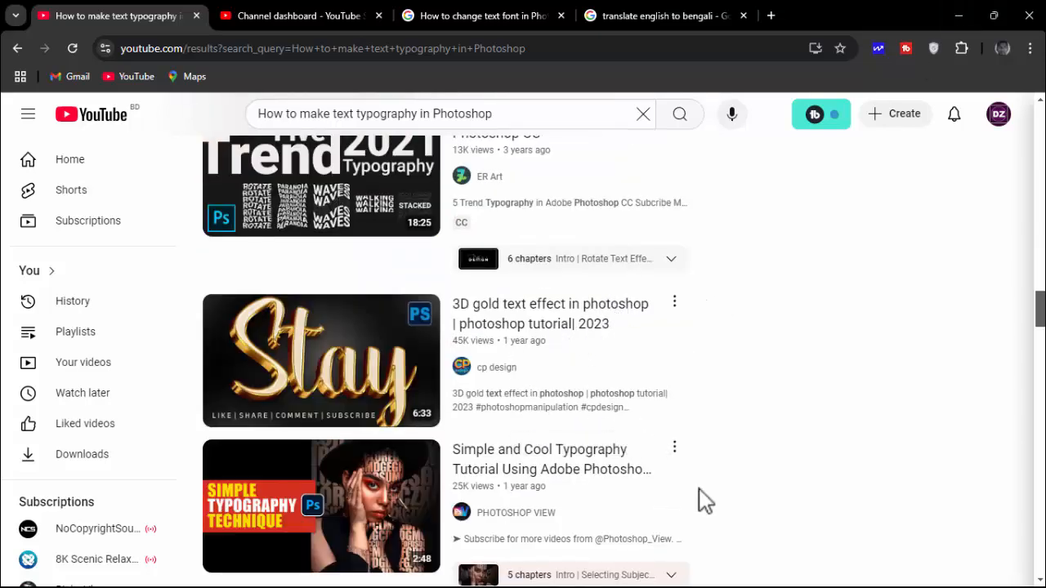
scroll(705, 484, "down", 2)
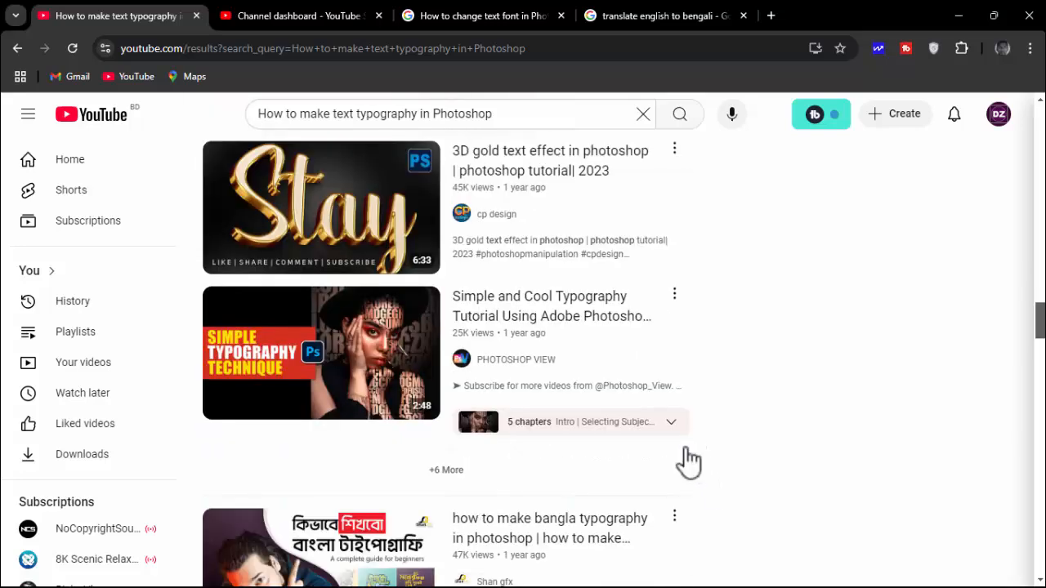
scroll(691, 452, "down", 2)
scroll(691, 437, "up", 2)
scroll(743, 372, "down", 1)
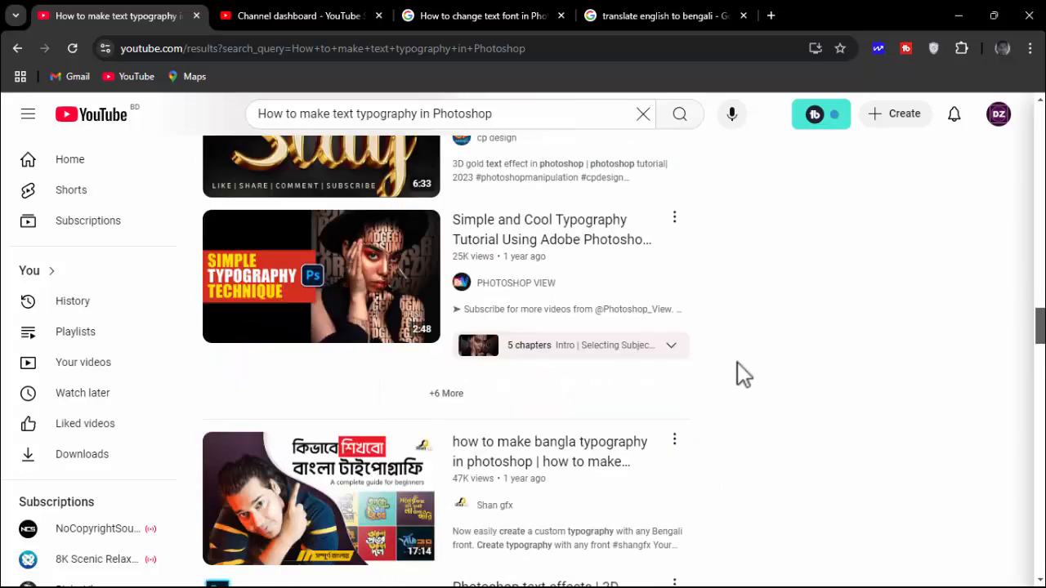
scroll(732, 363, "down", 2)
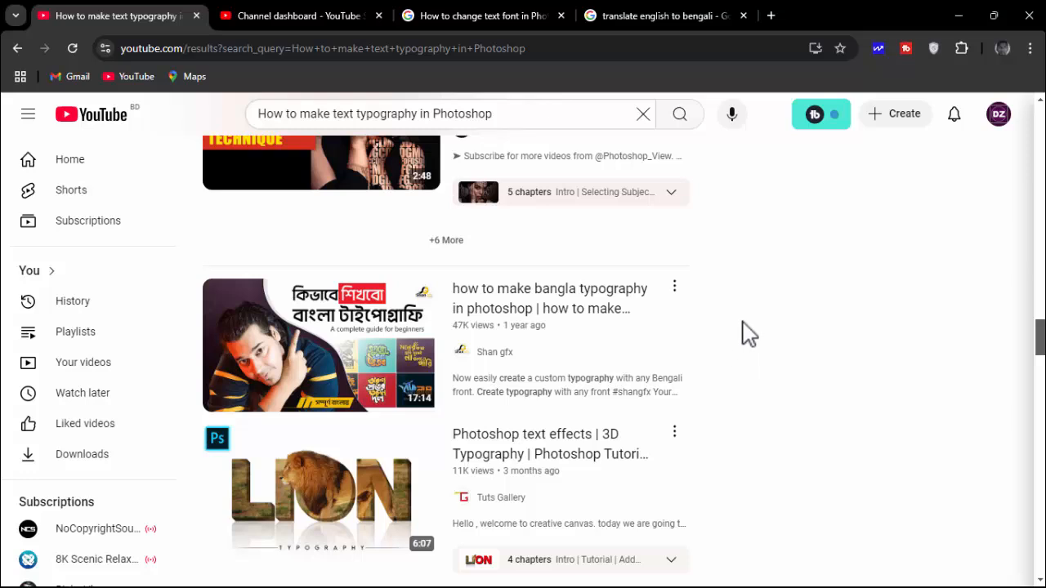
scroll(725, 324, "down", 3)
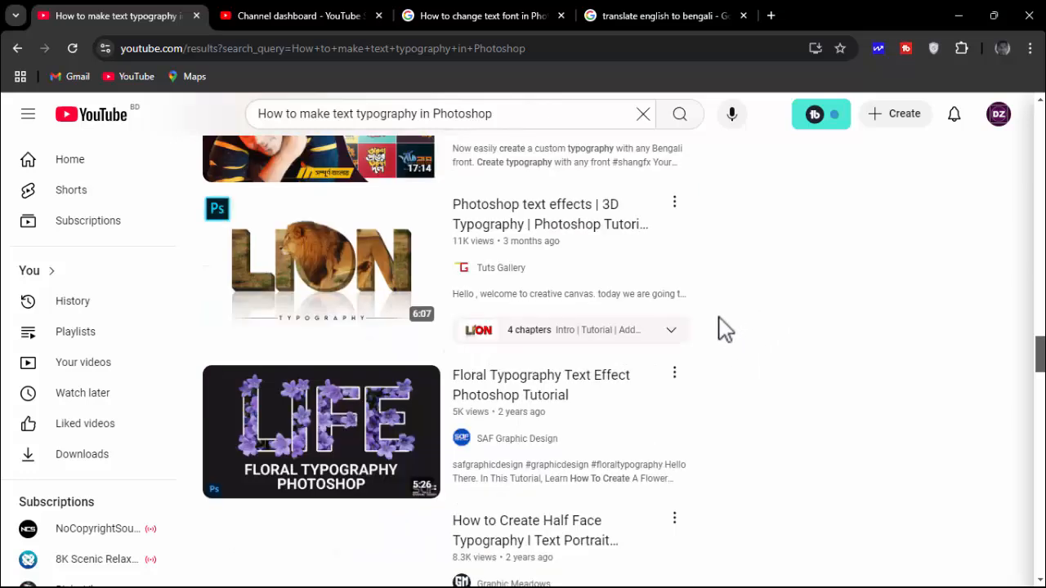
scroll(724, 304, "up", 2)
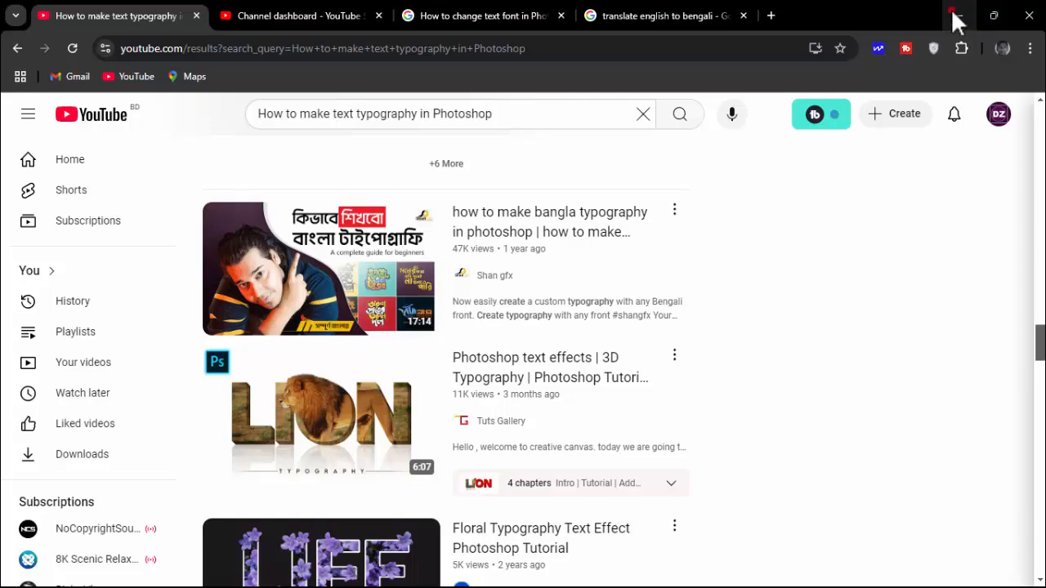
left_click(957, 17)
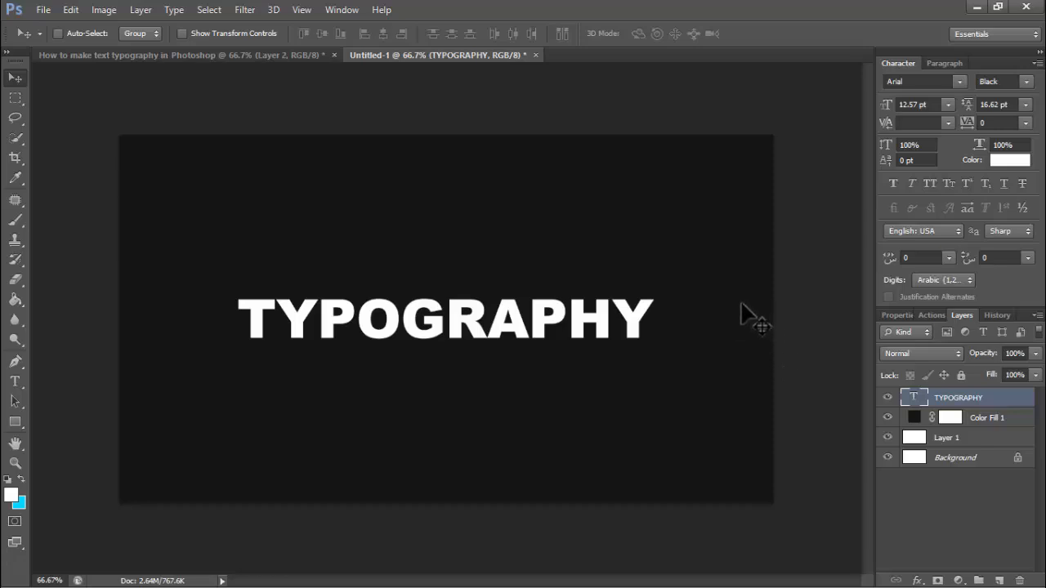
Open the sunset image from the Double express folder inside YT FILE
key("ctrl+o")
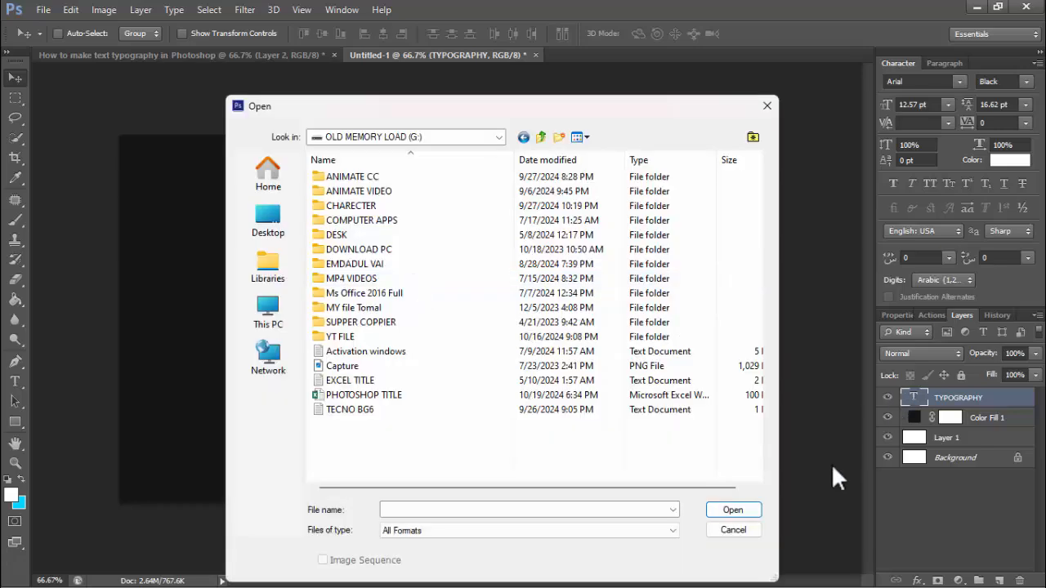
double_click(369, 336)
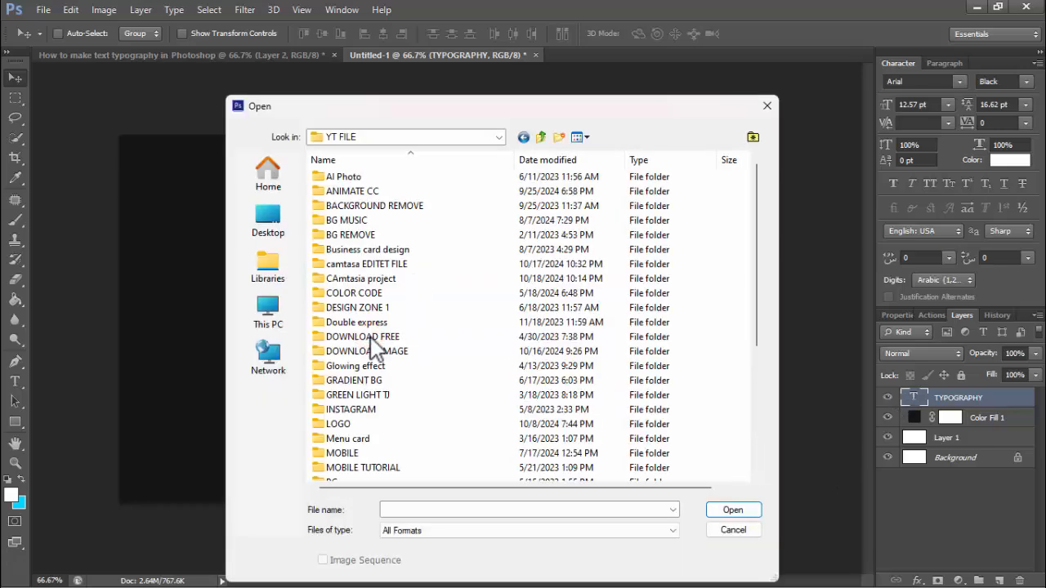
double_click(356, 322)
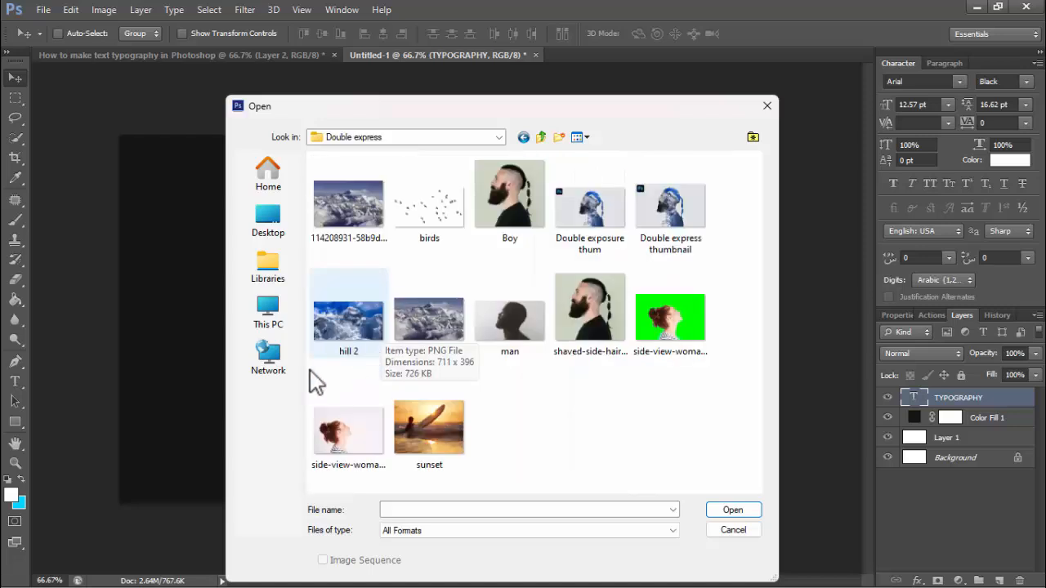
double_click(439, 438)
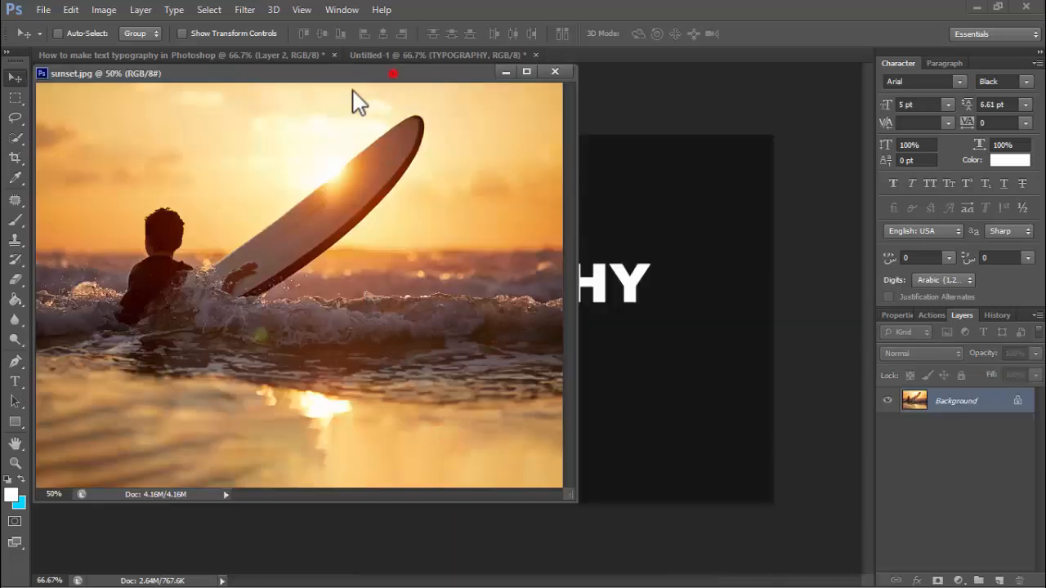
Copy the sunset picture into the Untitled-1 document above the TYPOGRAPHY layer and close the source image
left_click_drag(392, 73, 256, 145)
left_click_drag(335, 302, 573, 344)
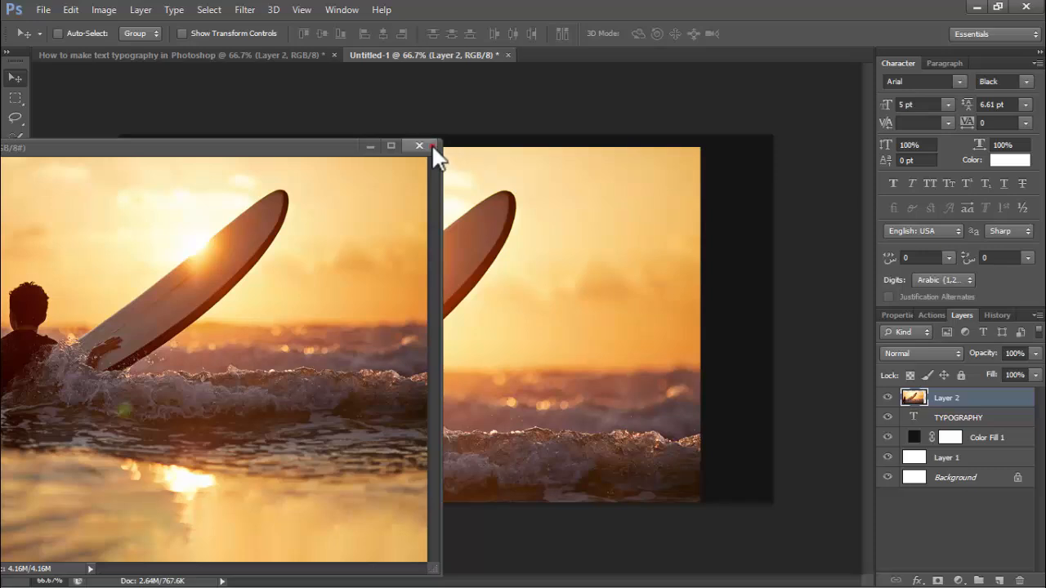
left_click(425, 145)
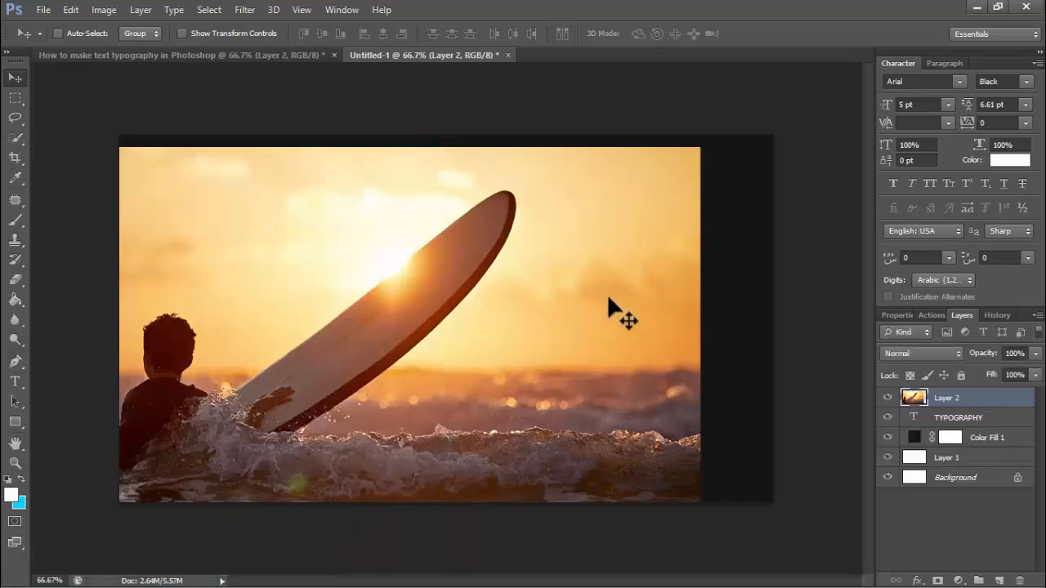
Scale the sunset picture on Layer 2 to about 63% and centre it horizontally over the lower part of the dark canvas
key("ctrl+t")
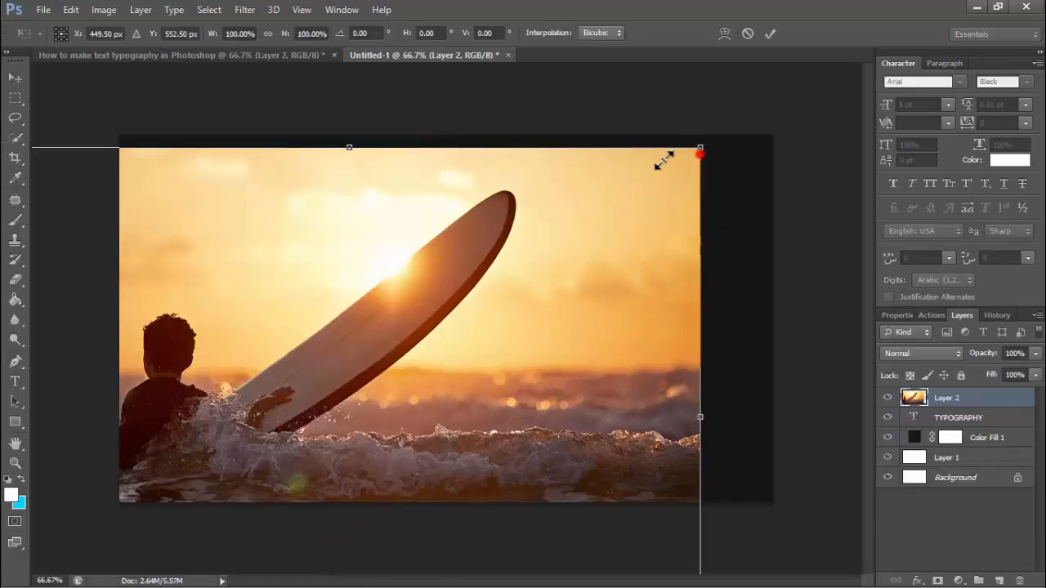
left_click_drag(700, 152, 393, 381)
left_click_drag(362, 430, 601, 314)
left_click_drag(648, 262, 682, 236)
left_click_drag(633, 308, 626, 246)
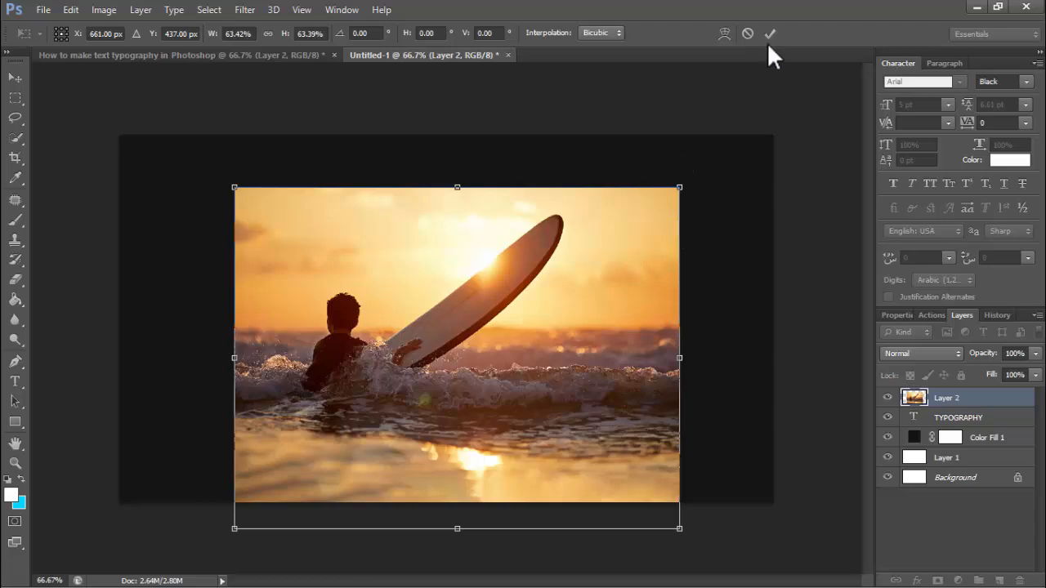
left_click(769, 37)
Convert the TYPOGRAPHY text layer to a smart object and rasterize it into a pixel layer
left_click(952, 419)
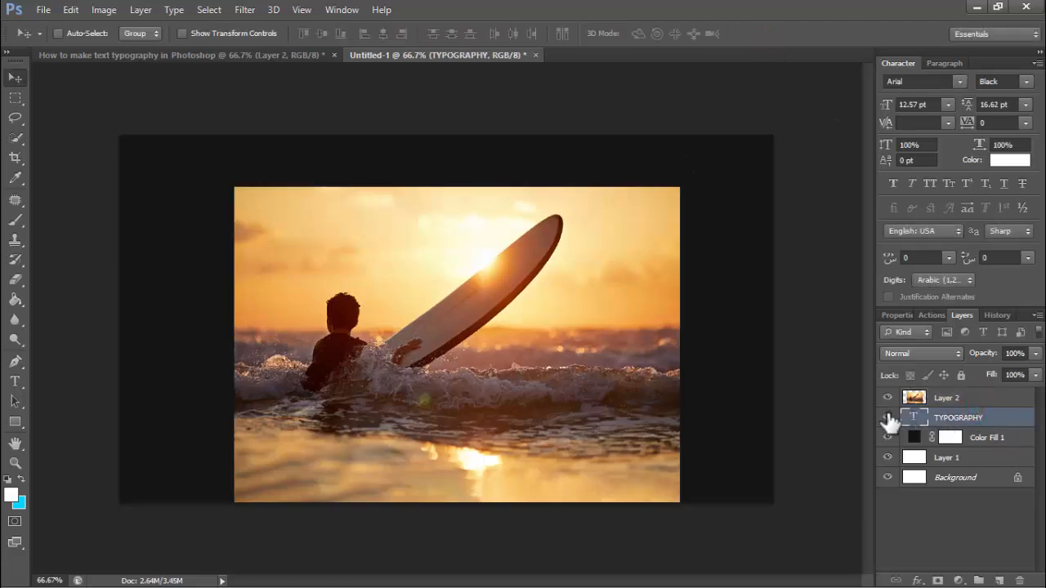
left_click(888, 418)
right_click(962, 421)
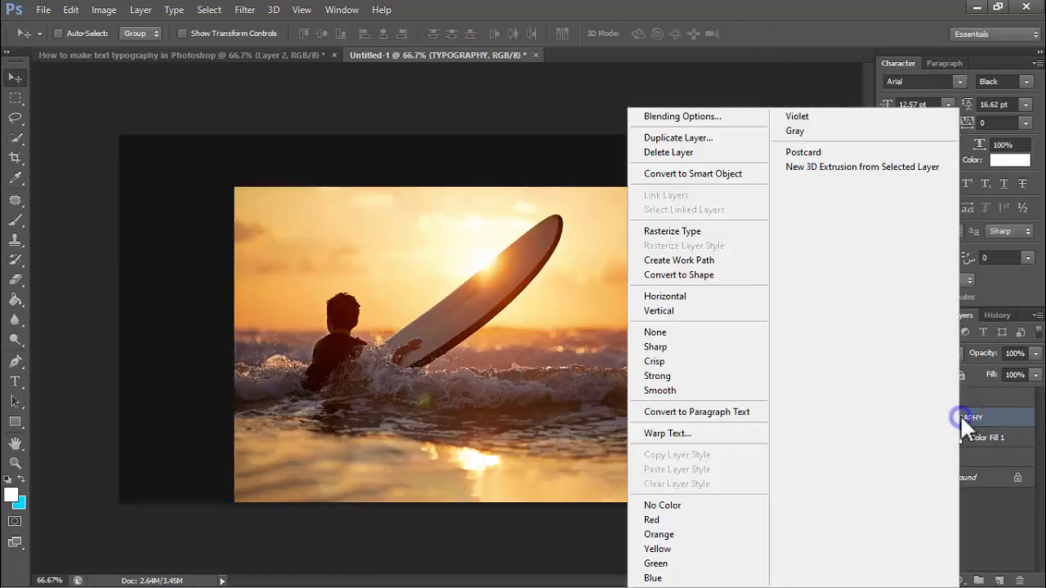
left_click(691, 166)
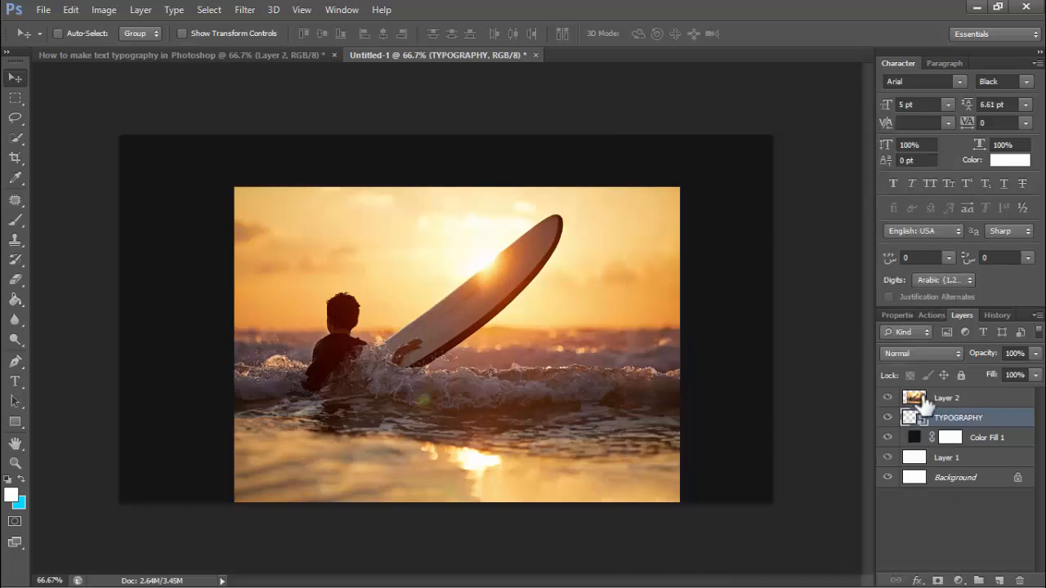
right_click(961, 428)
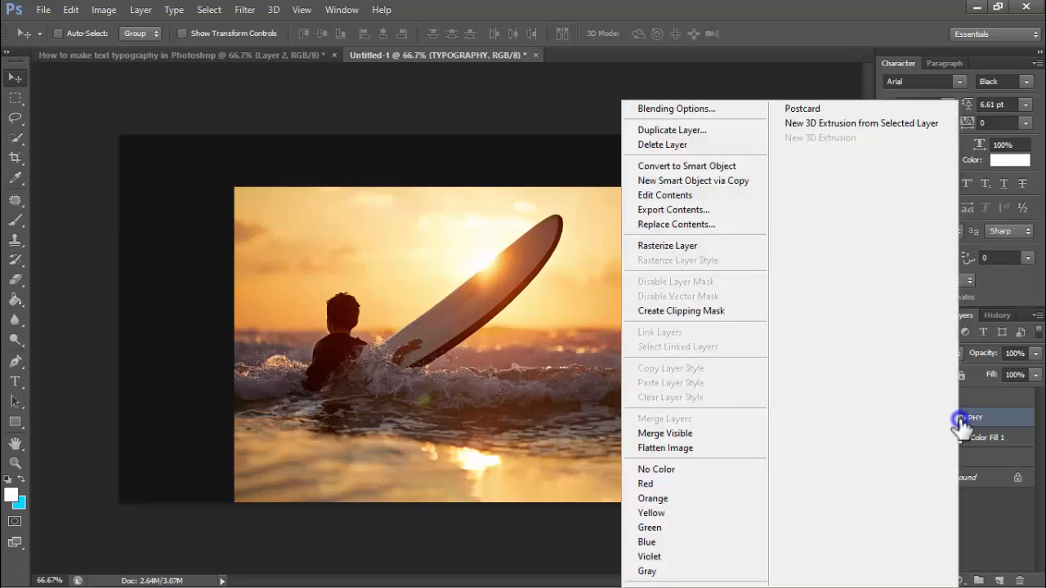
left_click(694, 247)
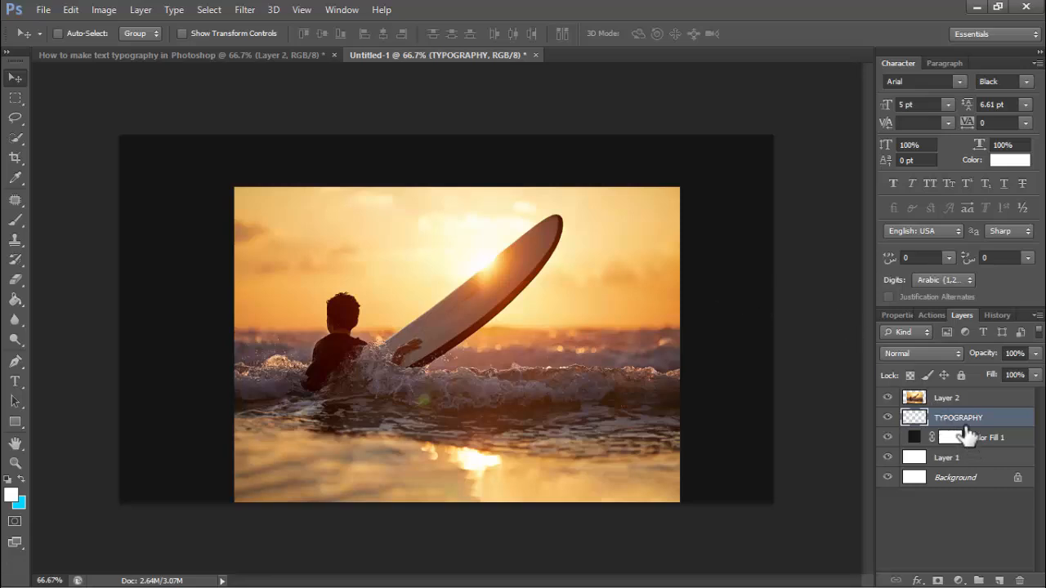
Load the TYPOGRAPHY letter shapes as a selection and add a layer mask from it to Layer 2
left_click(912, 419, "ctrl")
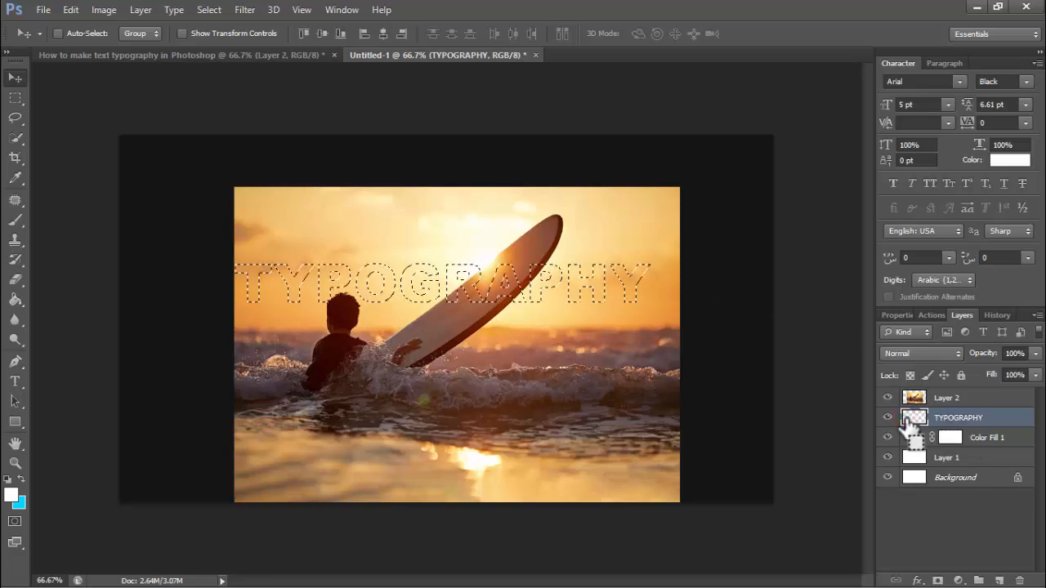
left_click(950, 406)
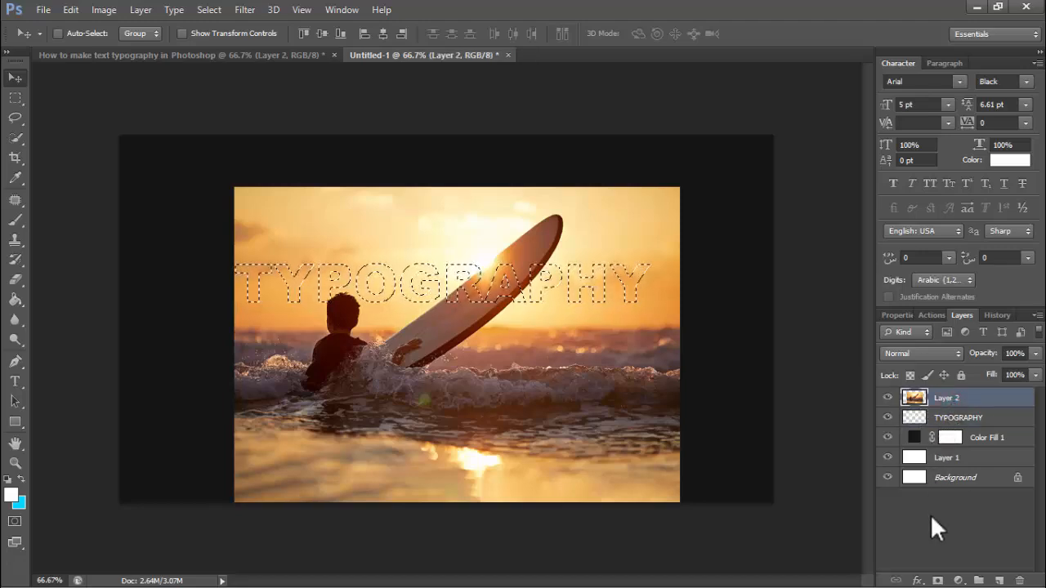
left_click(940, 578)
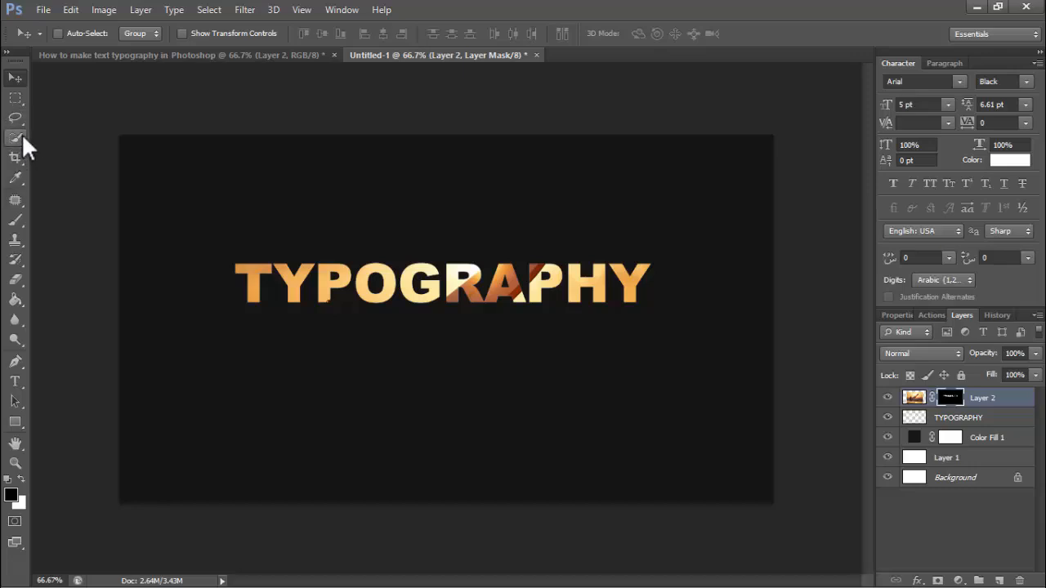
Set up the Brush tool with a hard round tip at 100% hardness and 35 px size, using black as foreground colour
left_click(16, 222)
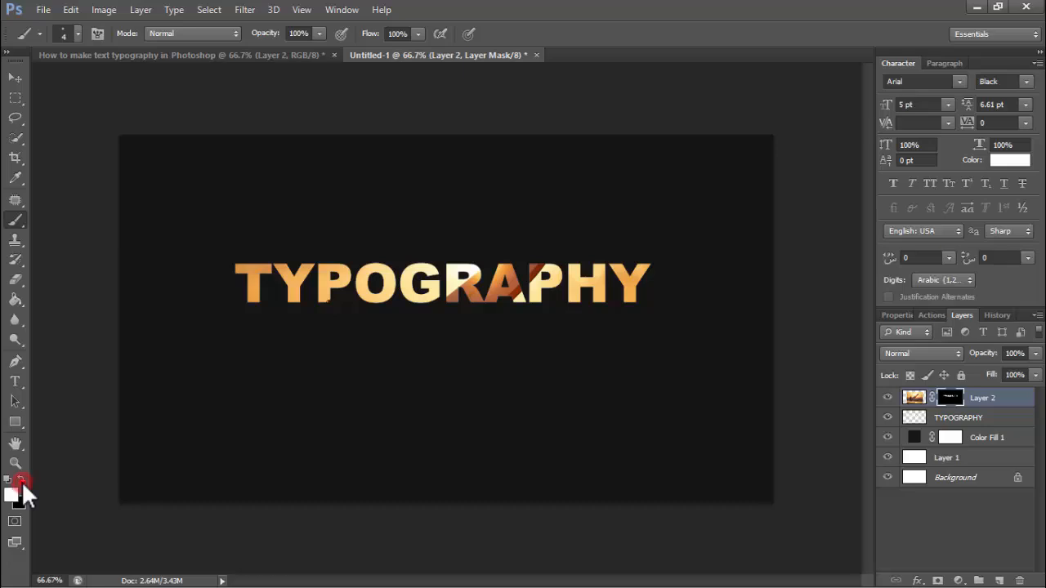
left_click(20, 482)
right_click(454, 333)
left_click(506, 438)
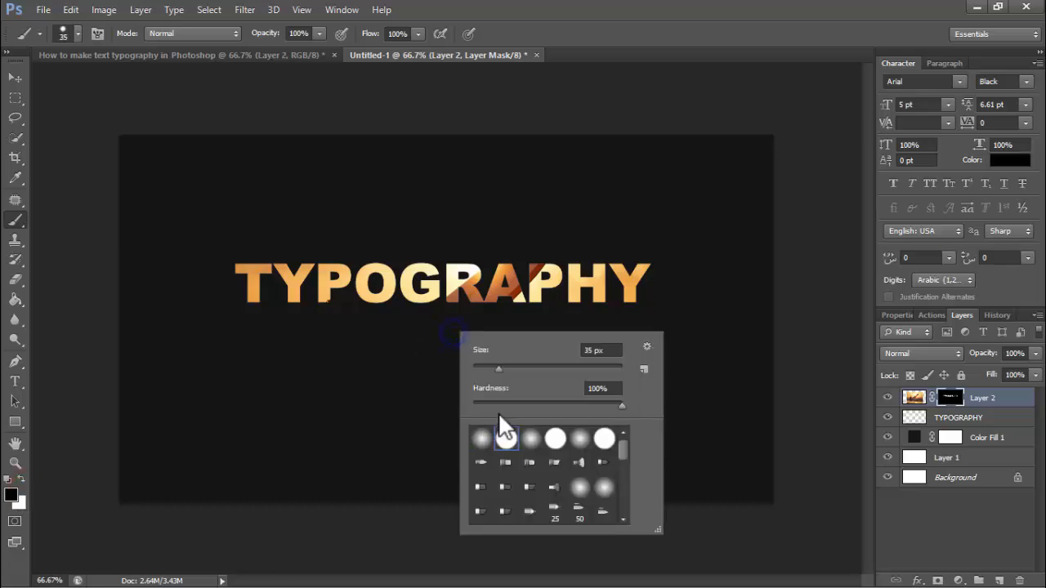
left_click_drag(498, 366, 501, 366)
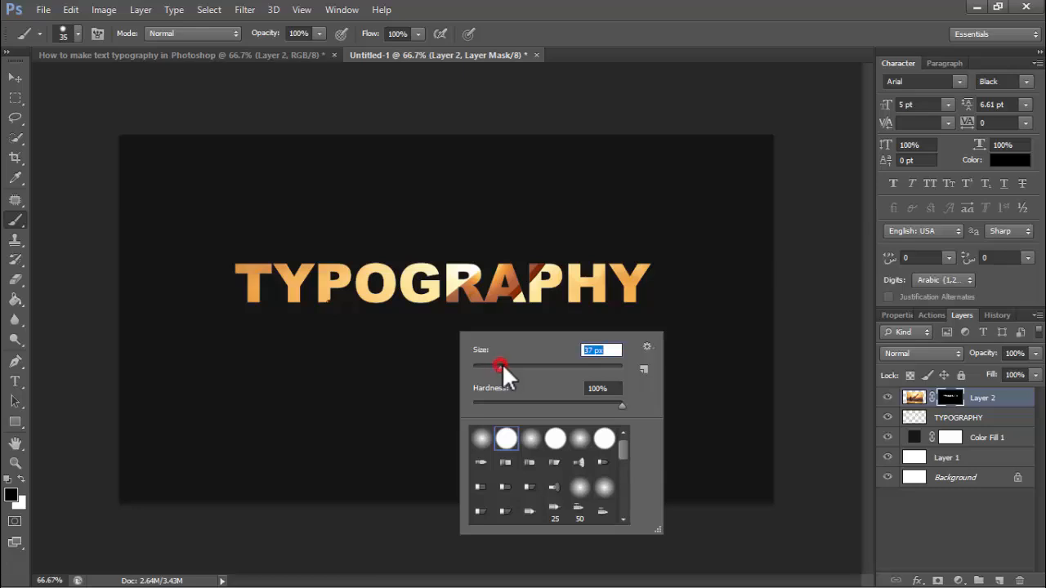
left_click(403, 335)
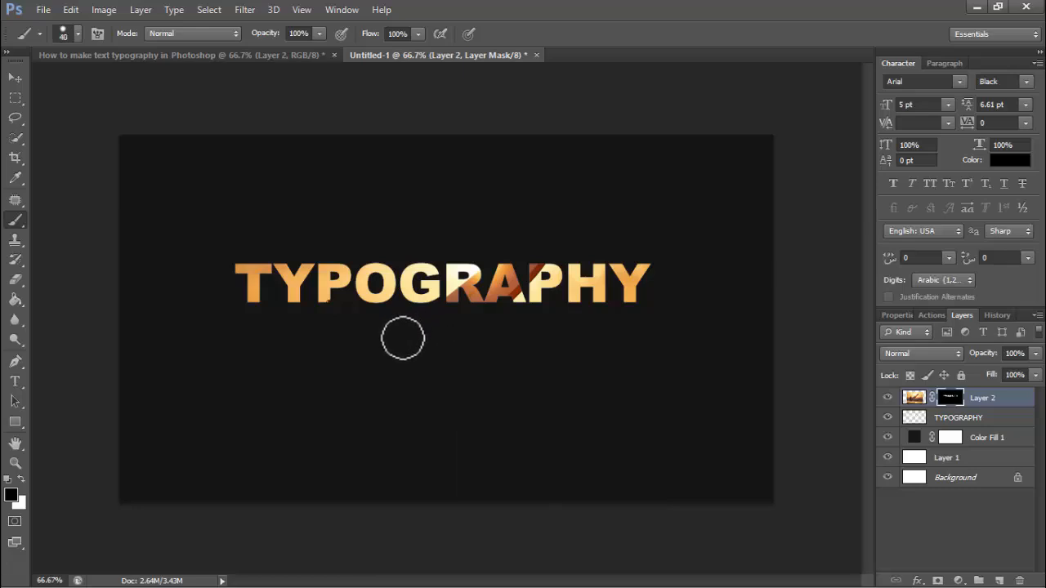
key("bracketleft")
key("bracketleft")
key("bracketright")
key("bracketleft")
key("bracketright")
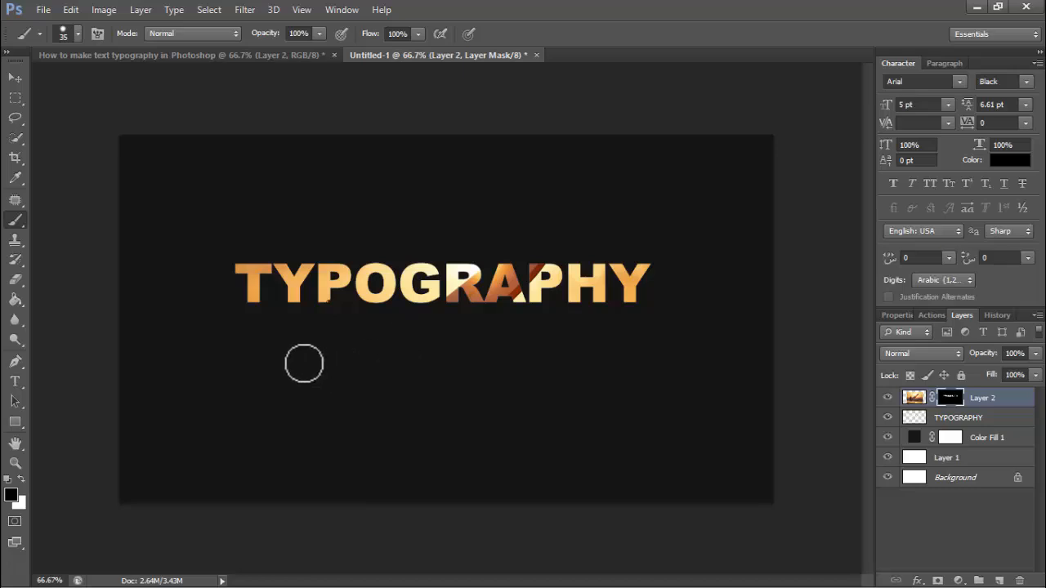
key("bracketright")
key("bracketleft")
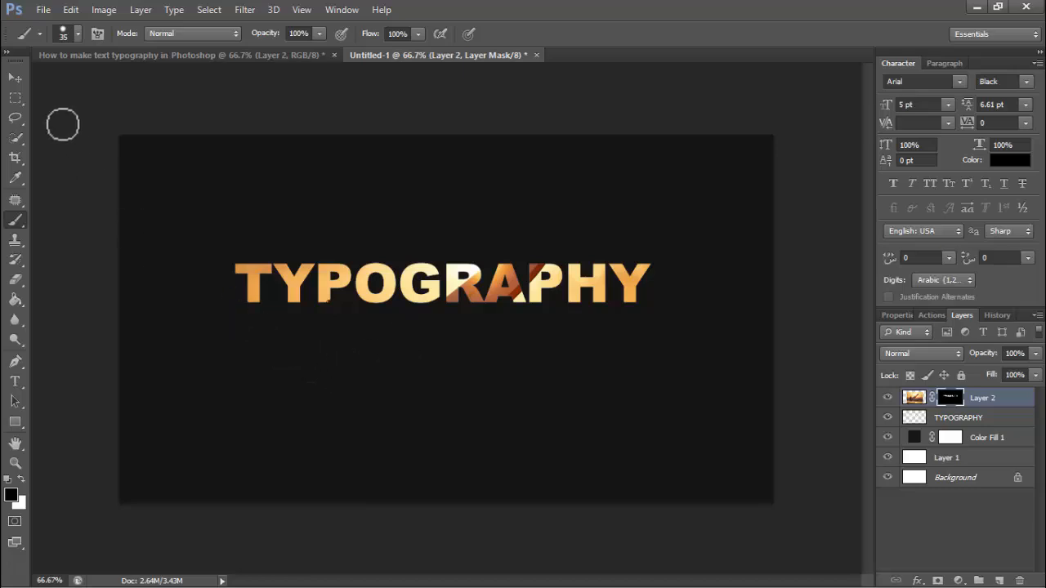
Select a rectangle directly beneath the letters, paint it white on Layer 2's mask with a 150 px brush to reveal the photo, and deselect
left_click_drag(16, 98, 70, 101)
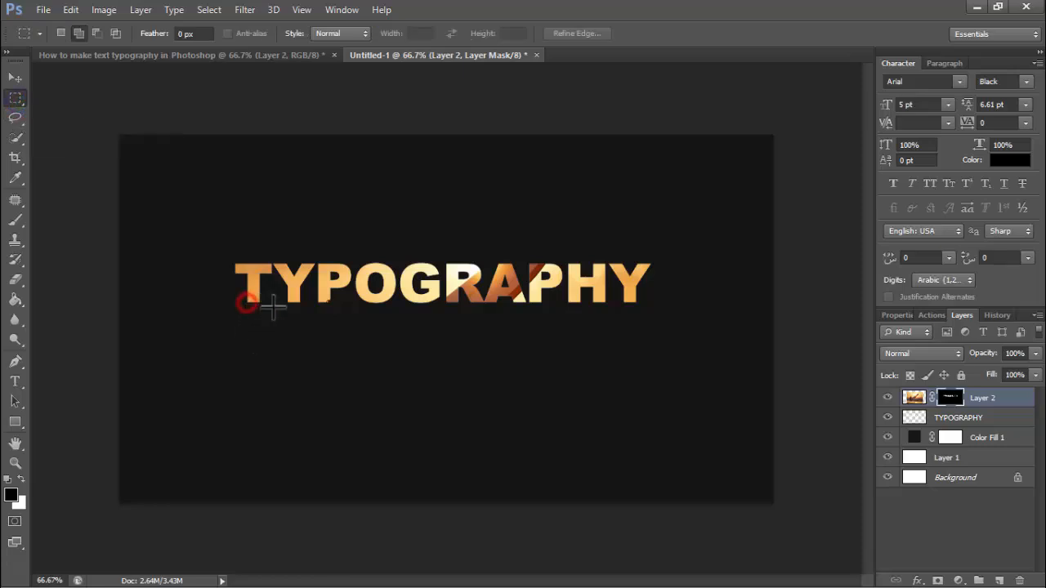
left_click_drag(246, 303, 637, 386)
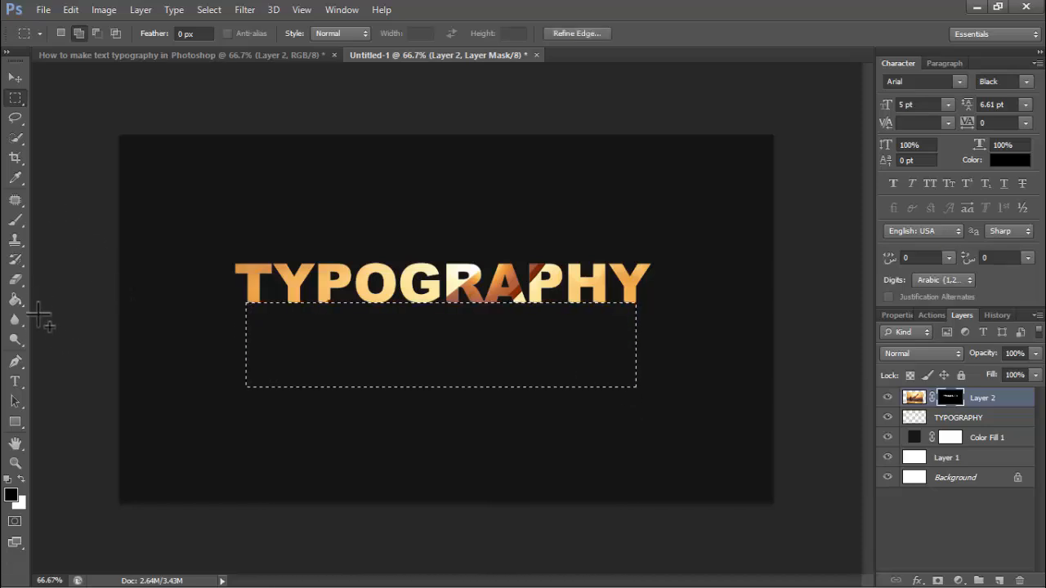
left_click(15, 222)
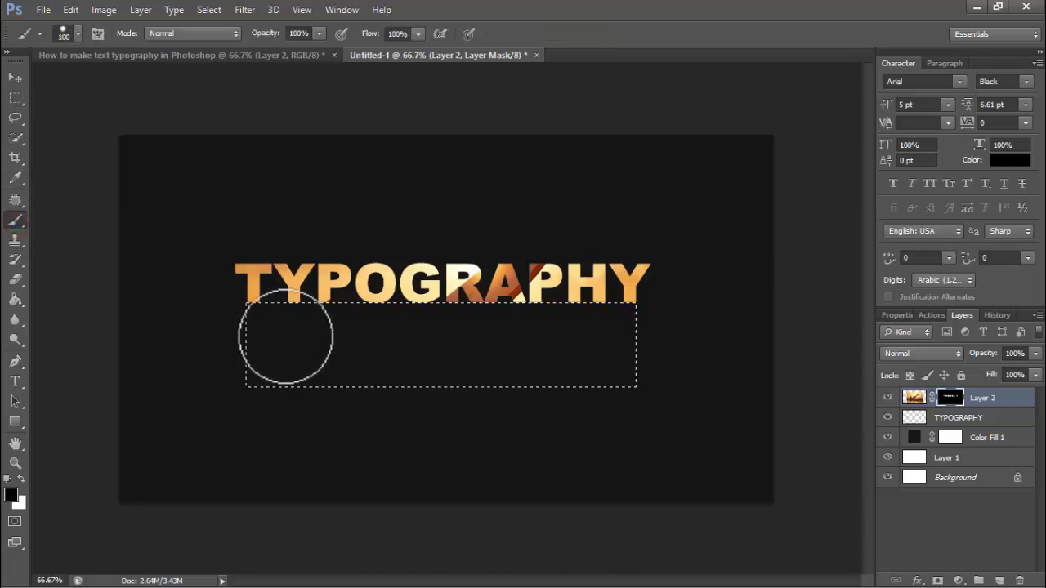
left_click(22, 479)
mouse_move(294, 321)
left_mouse_down()
mouse_move(376, 341)
mouse_move(528, 342)
left_mouse_up()
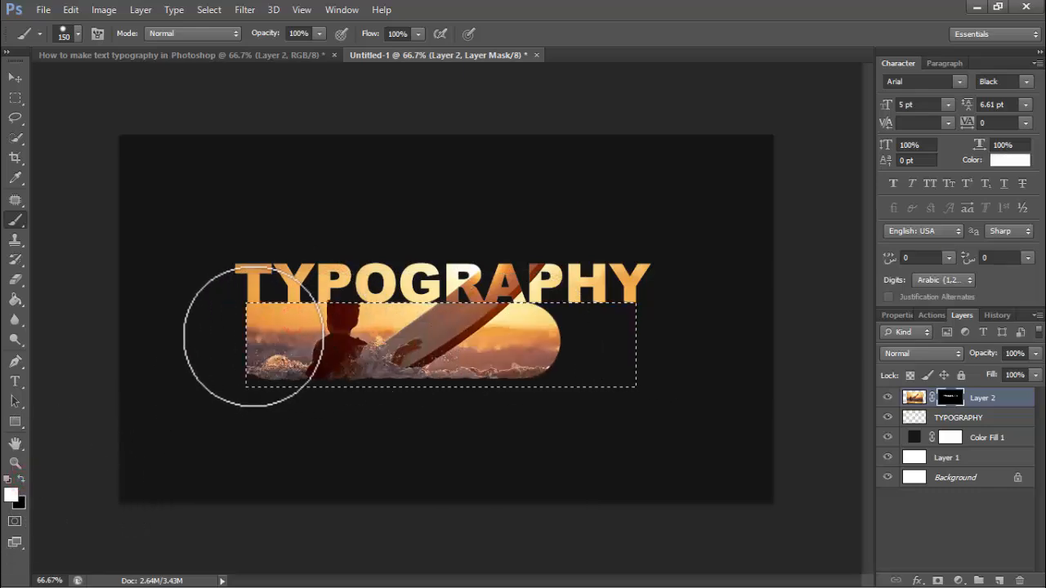
mouse_move(210, 351)
left_mouse_down()
mouse_move(305, 360)
mouse_move(659, 309)
mouse_move(624, 357)
mouse_move(483, 365)
mouse_move(561, 373)
left_mouse_up()
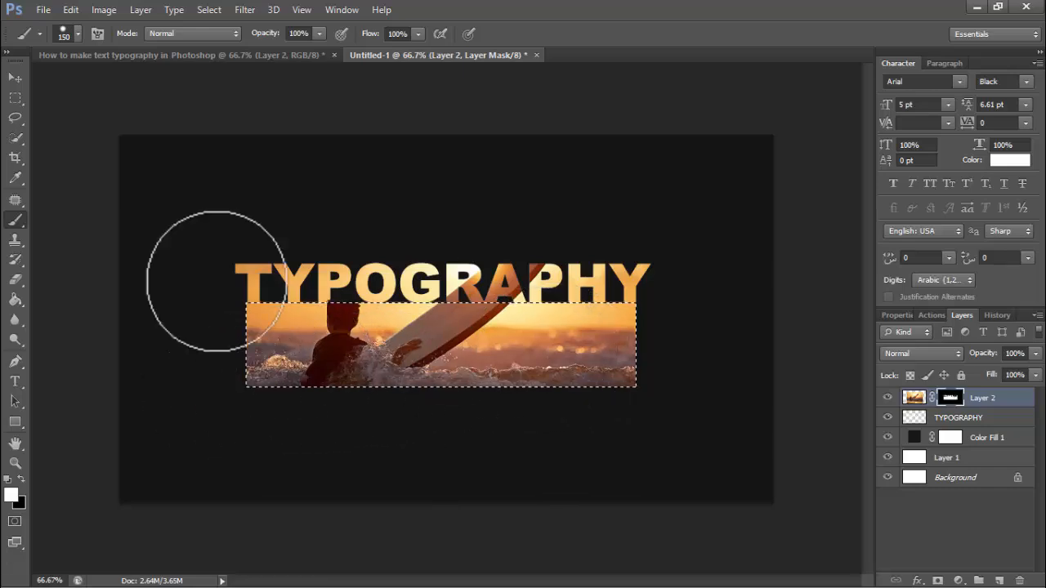
left_click(15, 77)
key("ctrl+d")
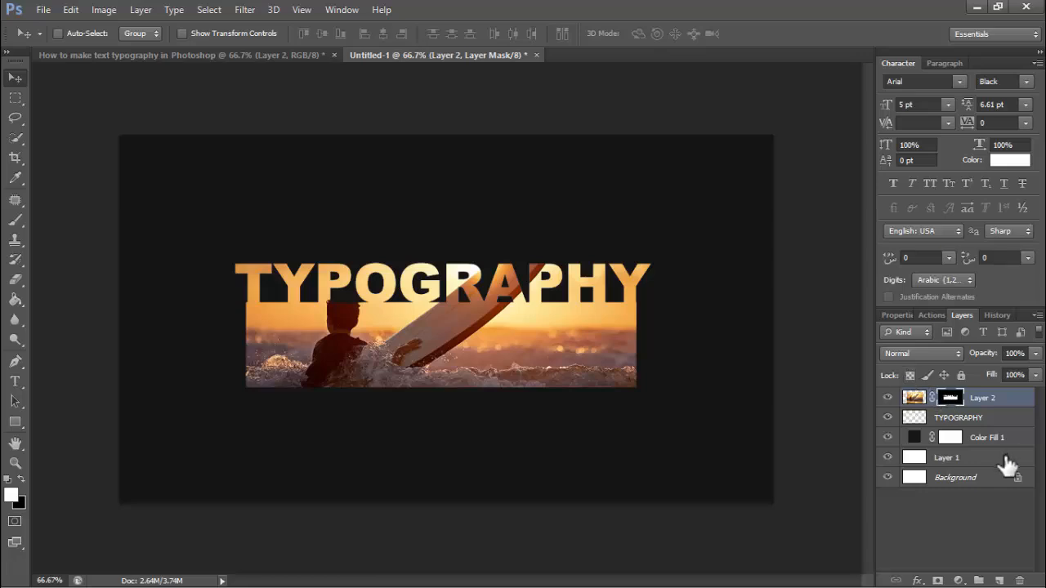
Convert the masked Layer 2 to a smart object and rasterize it, merging the mask into its pixels
right_click(980, 406)
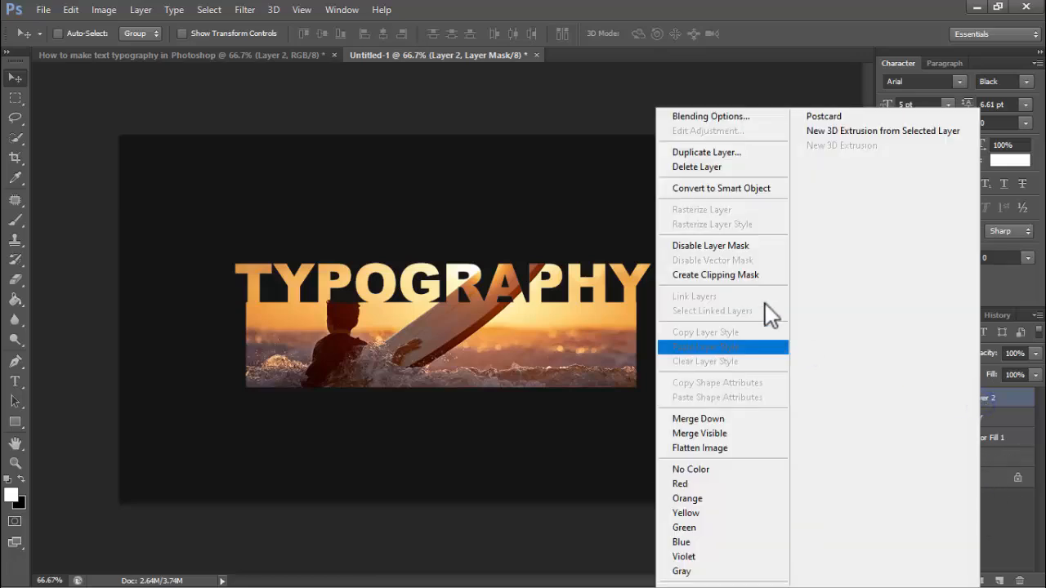
left_click(759, 189)
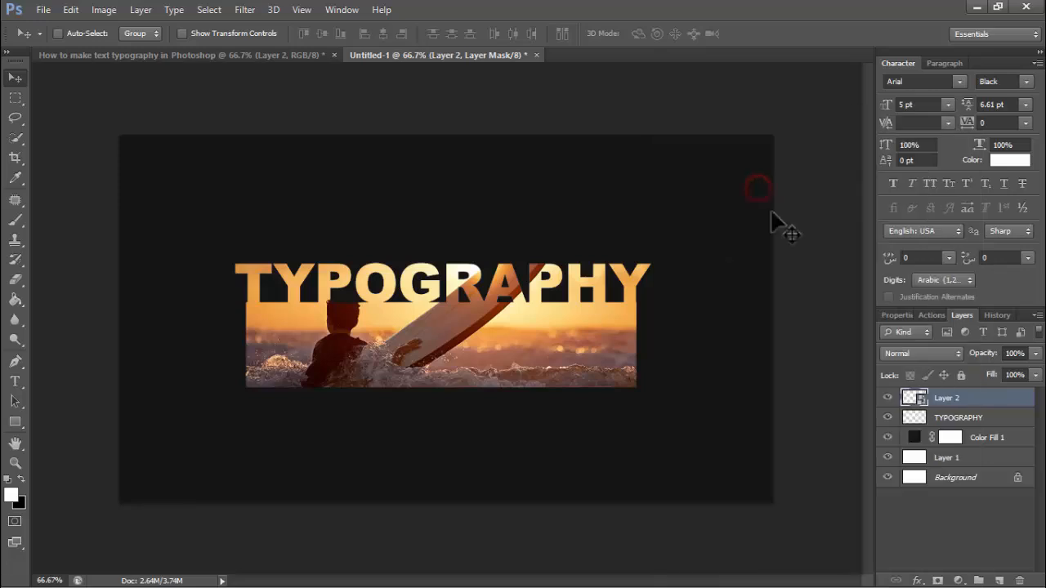
right_click(944, 401)
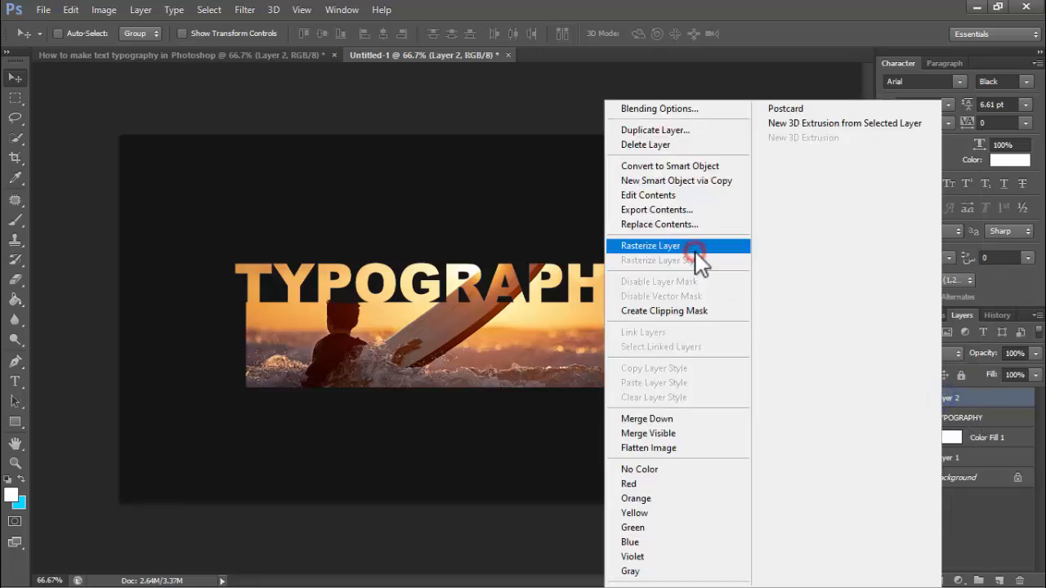
left_click(694, 248)
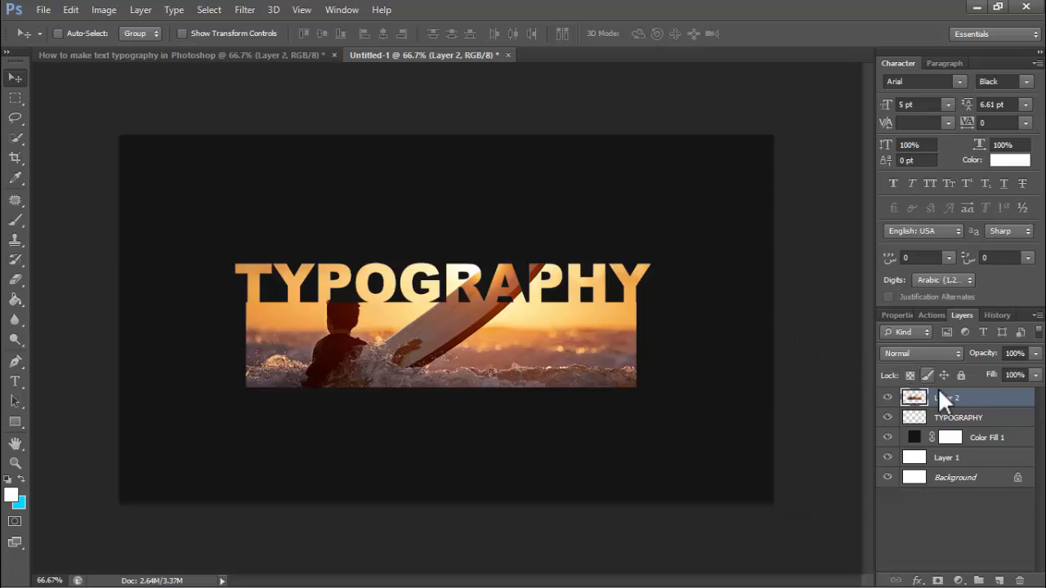
Select the TYPOGRAPHY letter shapes and copy that area of Layer 2 to a new layer
left_click(958, 420)
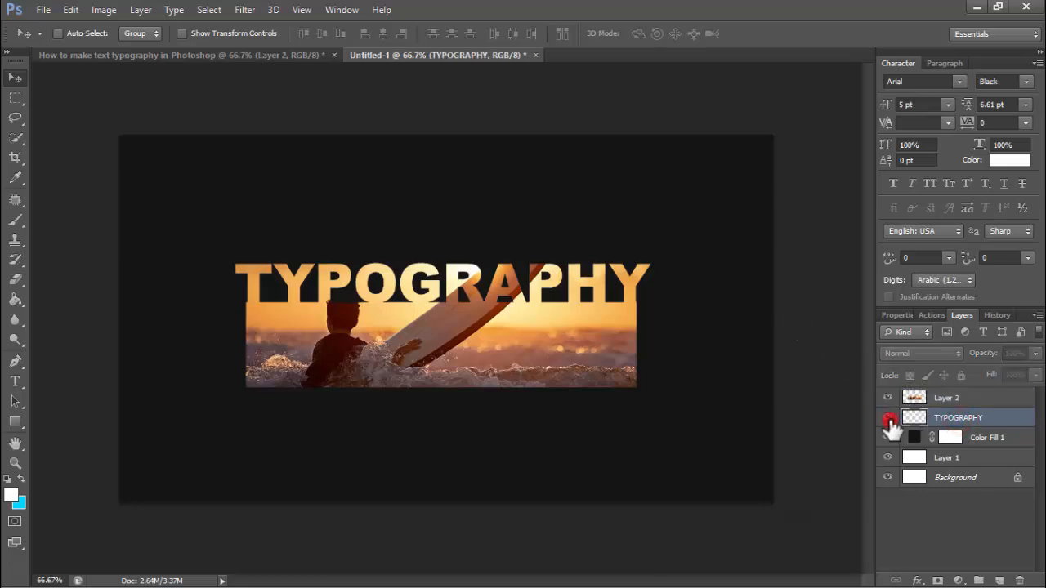
left_click(916, 420, "ctrl")
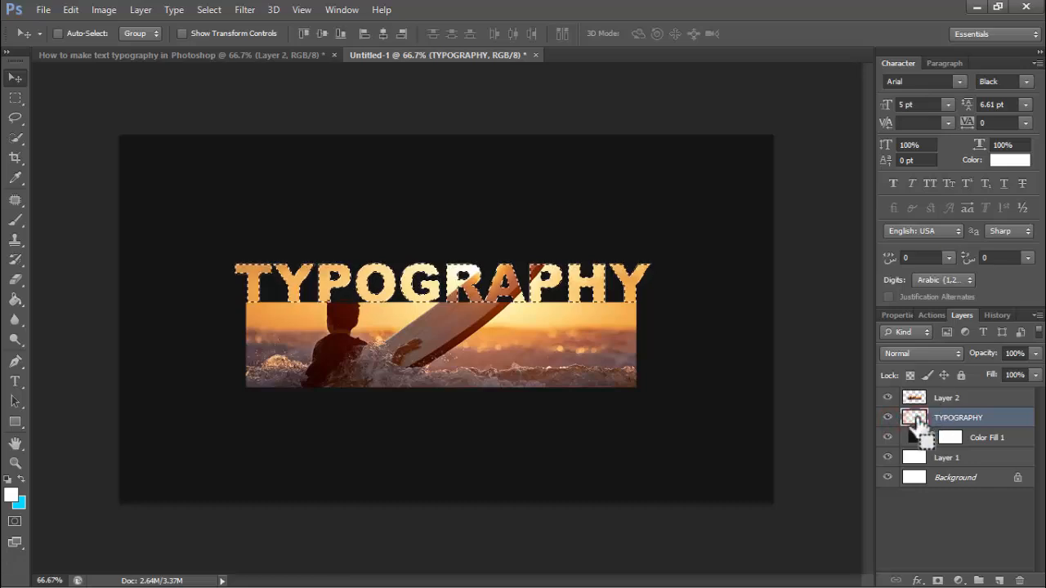
left_click(944, 398)
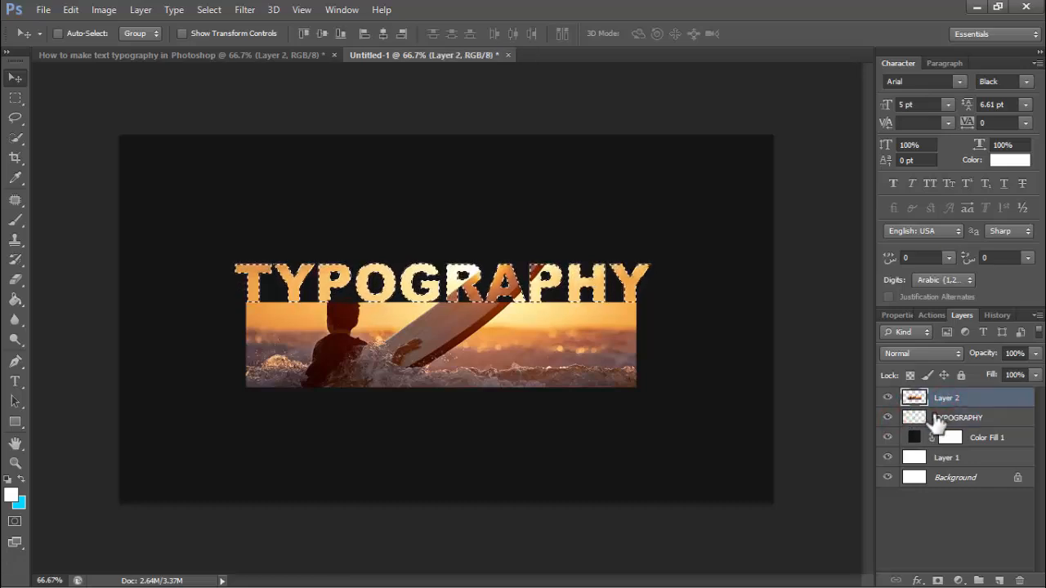
key("ctrl+j")
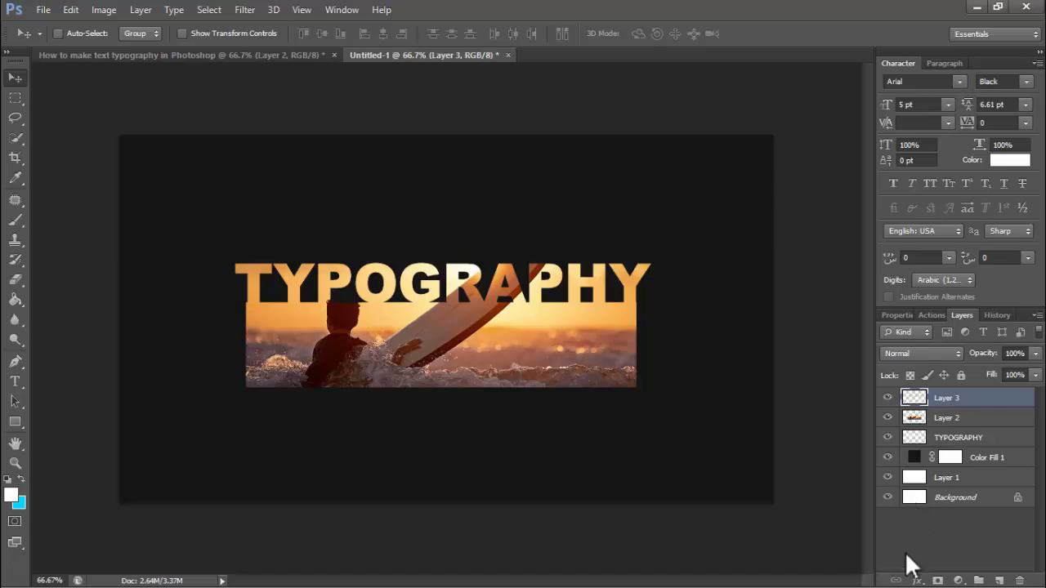
Add a Drop Shadow to the copied letters layer with 100% opacity, 18% spread and 27 px size
left_click(914, 581)
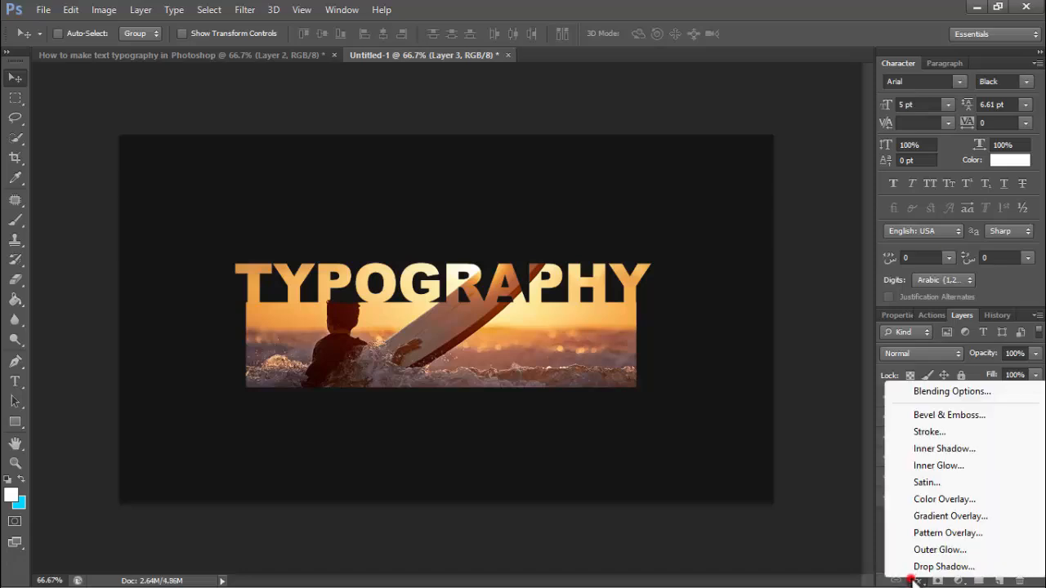
left_click(866, 505)
left_click(914, 578)
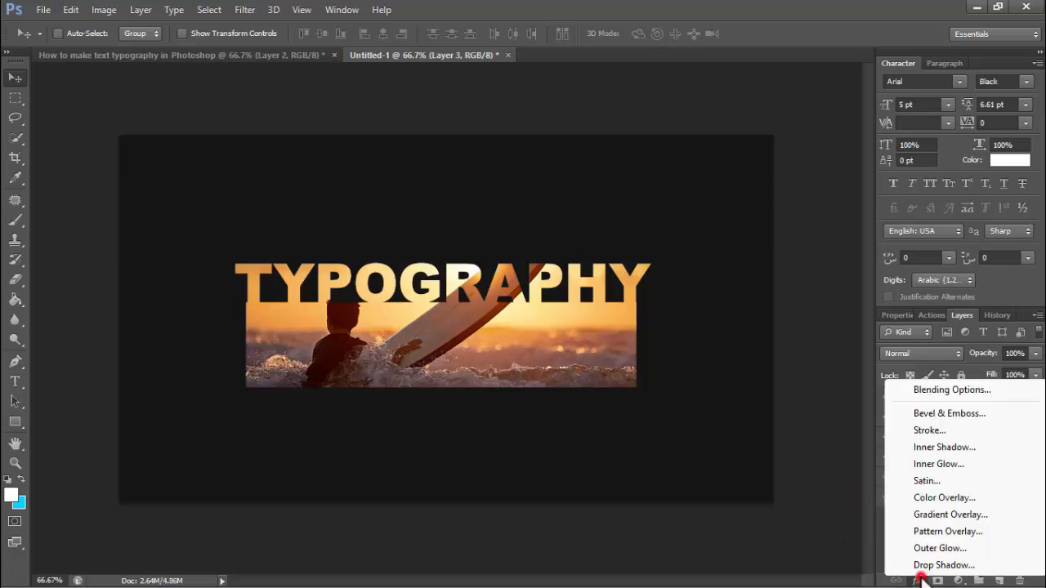
left_click(917, 579)
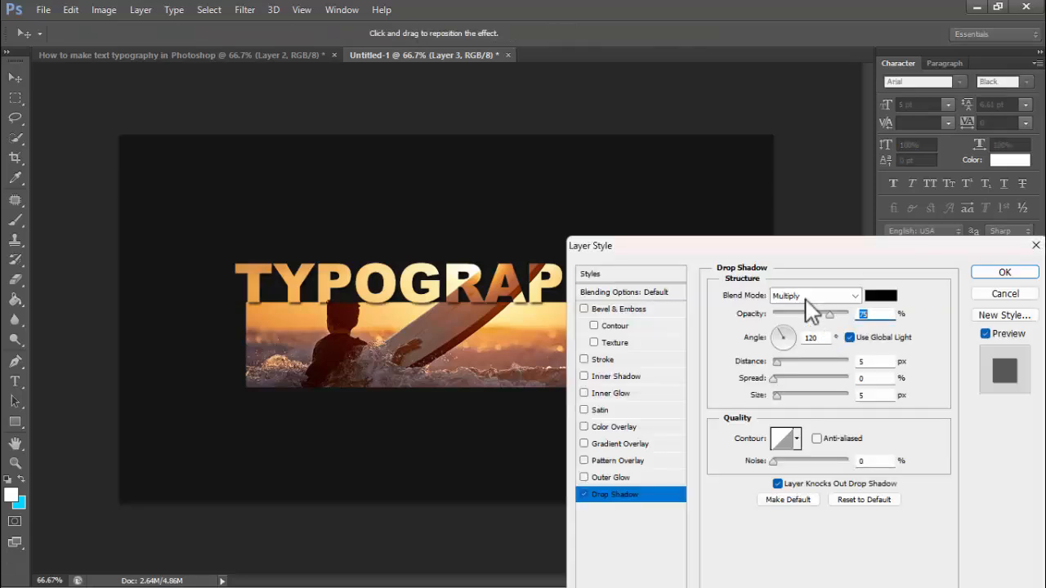
left_click_drag(829, 316, 847, 316)
left_click_drag(794, 243, 905, 196)
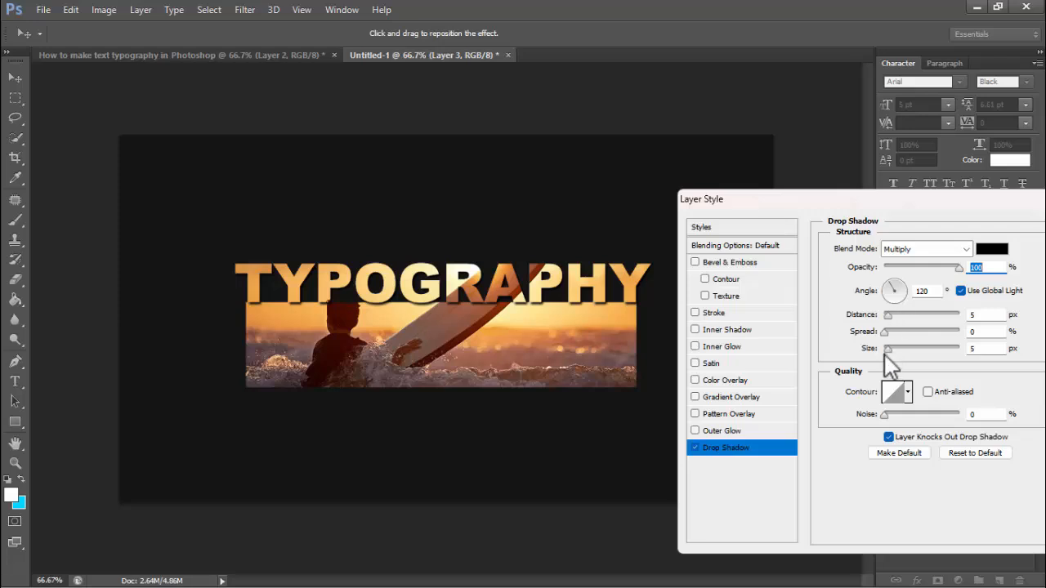
mouse_move(890, 350)
left_mouse_down()
mouse_move(894, 332)
mouse_move(897, 346)
left_mouse_up()
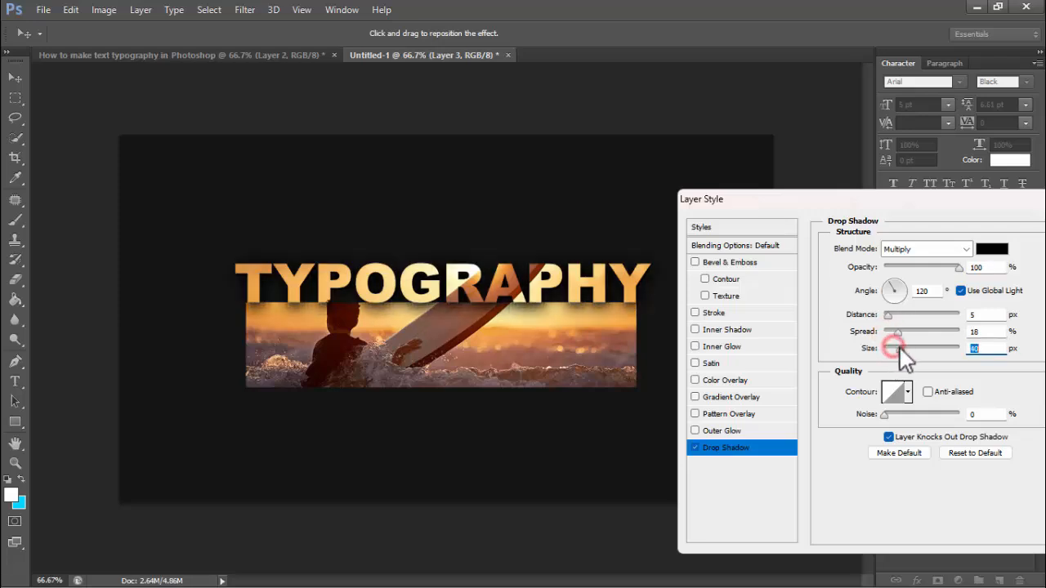
left_click_drag(930, 200, 745, 204)
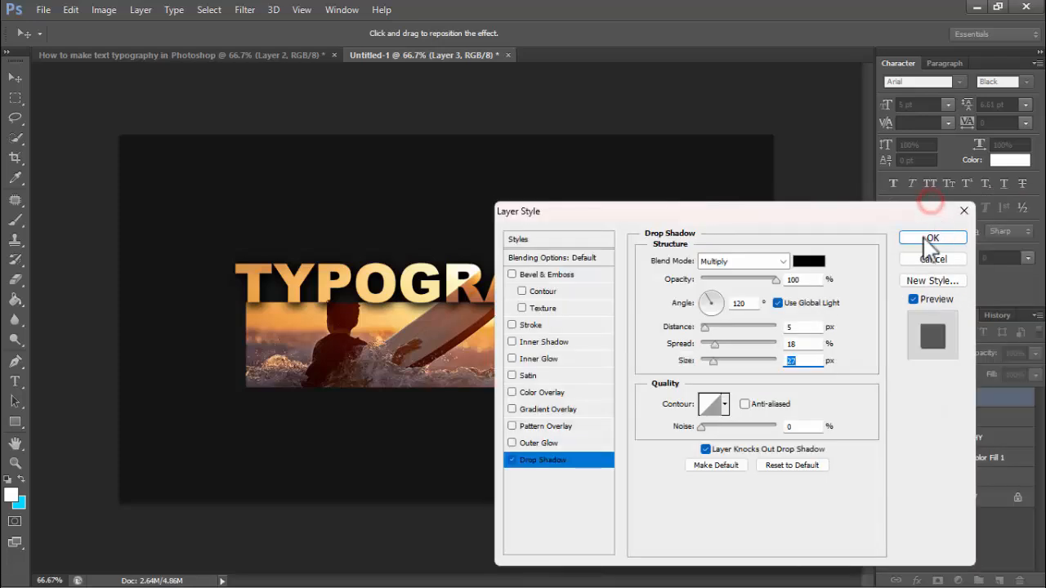
left_click(930, 236)
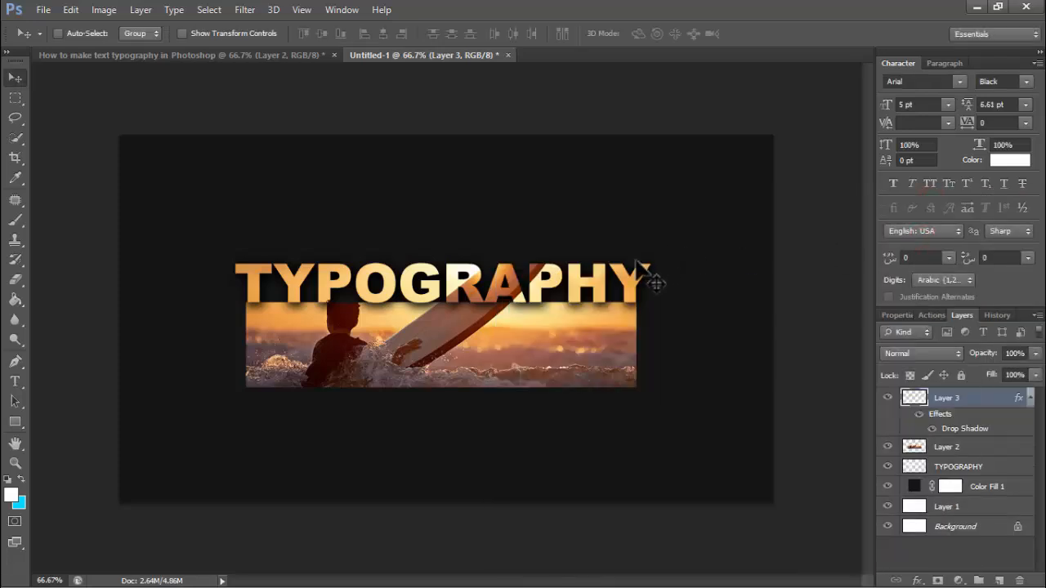